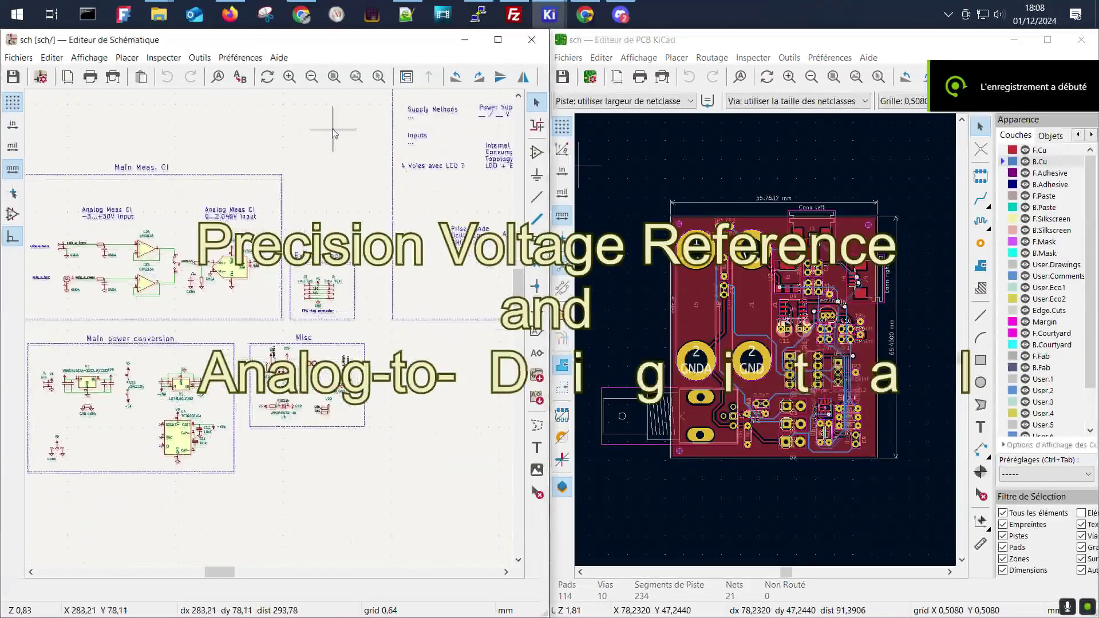
drag(335, 133, 341, 192)
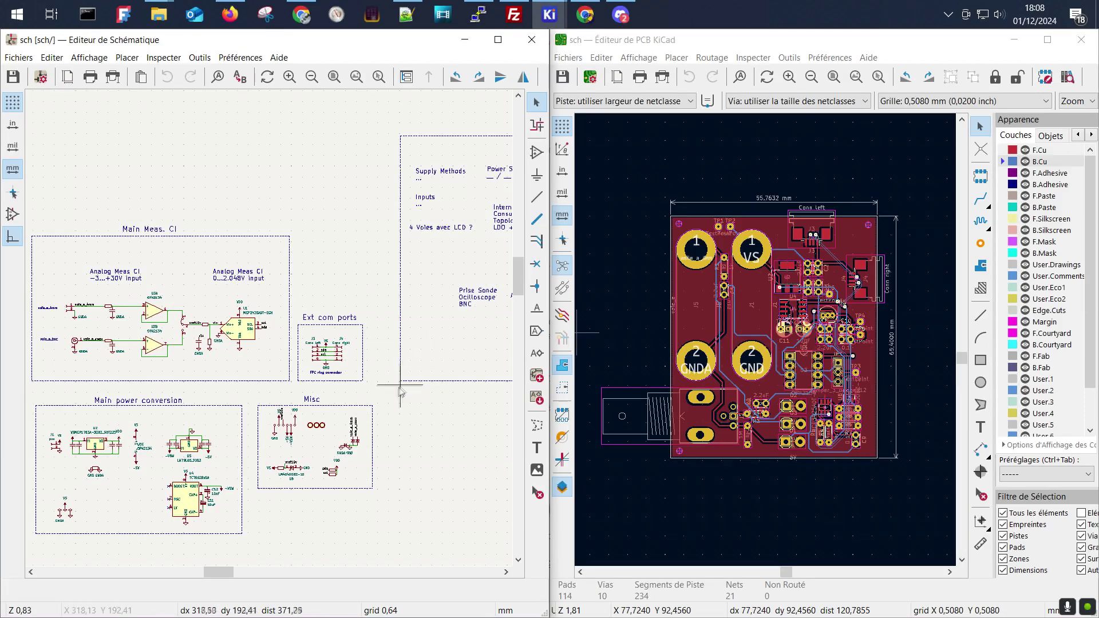
drag(399, 384, 501, 253)
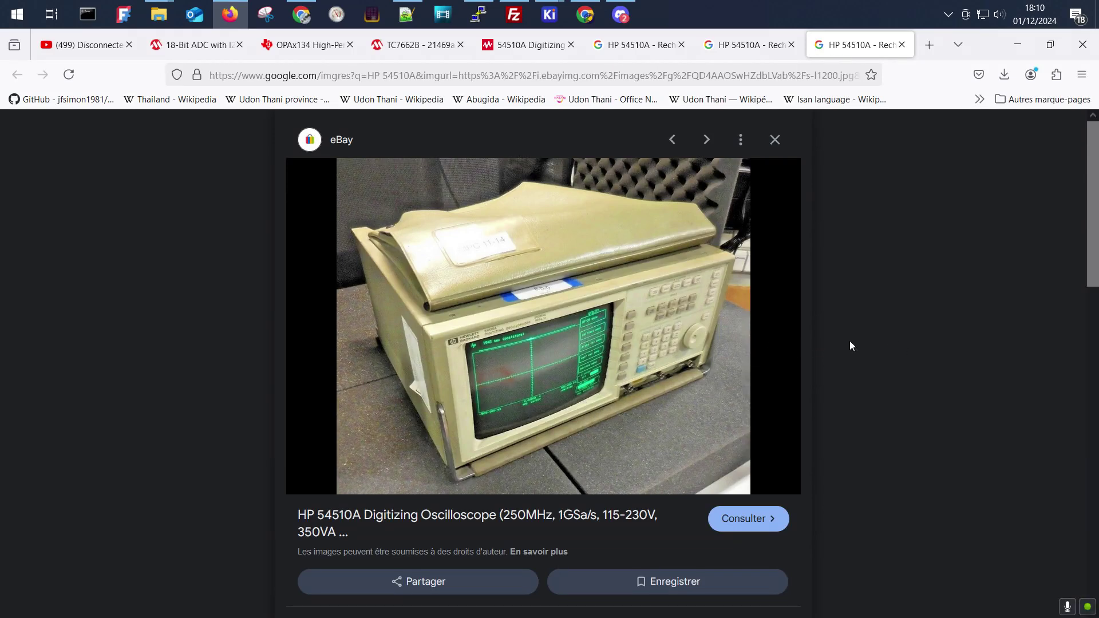
key(ctrl+shift+Tab)
key(ctrl+shift+Tab)
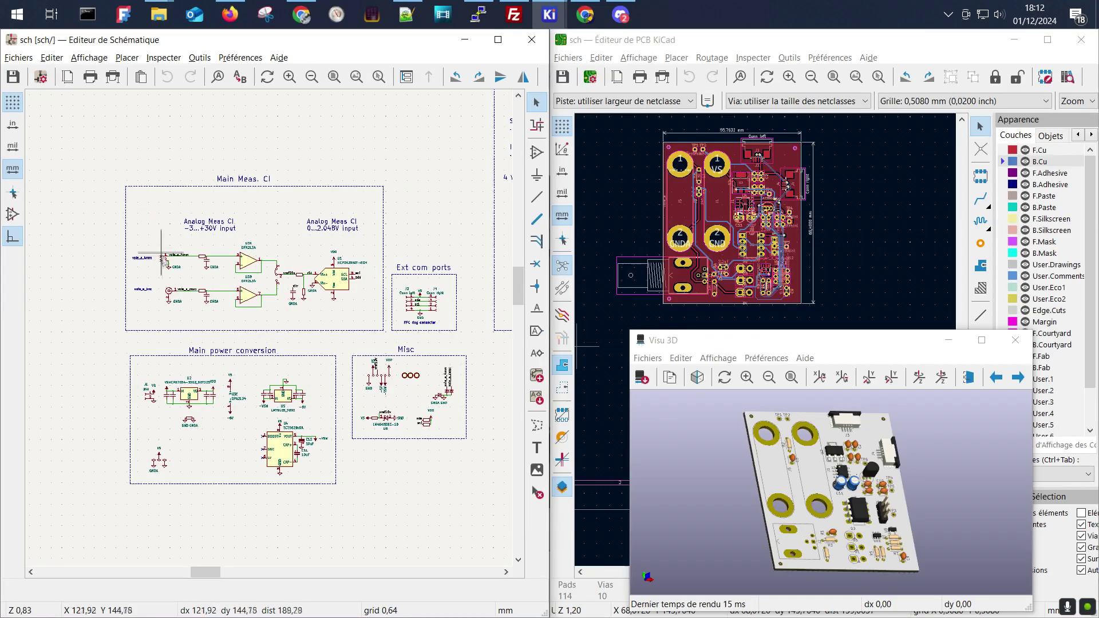
Select the MCP3425A0T-ECH converter U1 in the Main Meas. CI schematic block to locate its footprint on the PCB.
scroll(166, 337, up, 2)
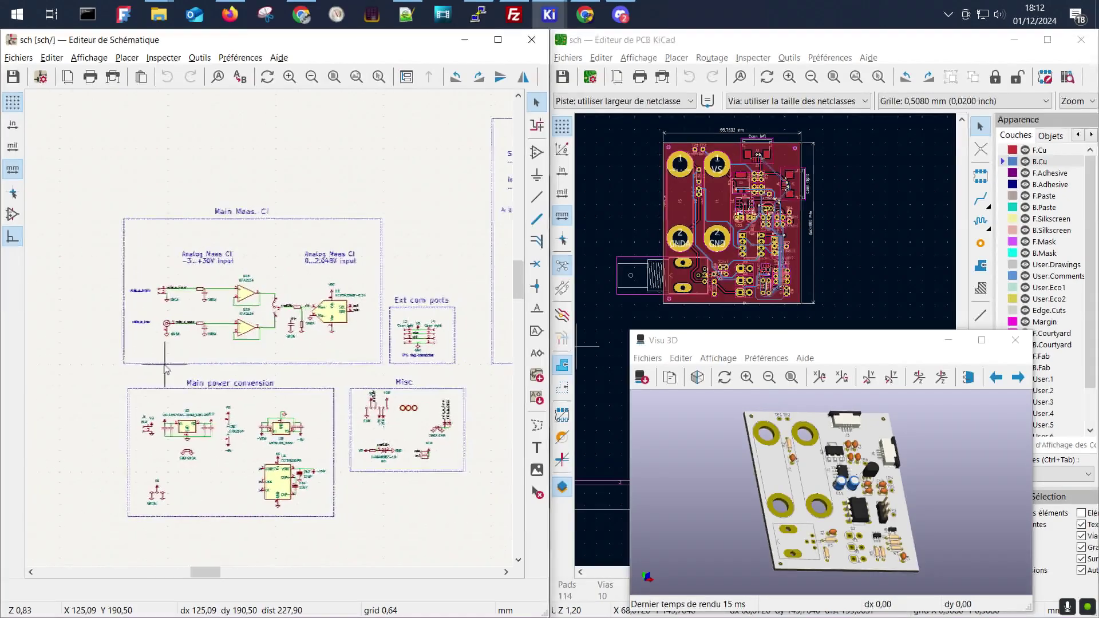
scroll(166, 369, right, 3)
scroll(166, 369, down, 1)
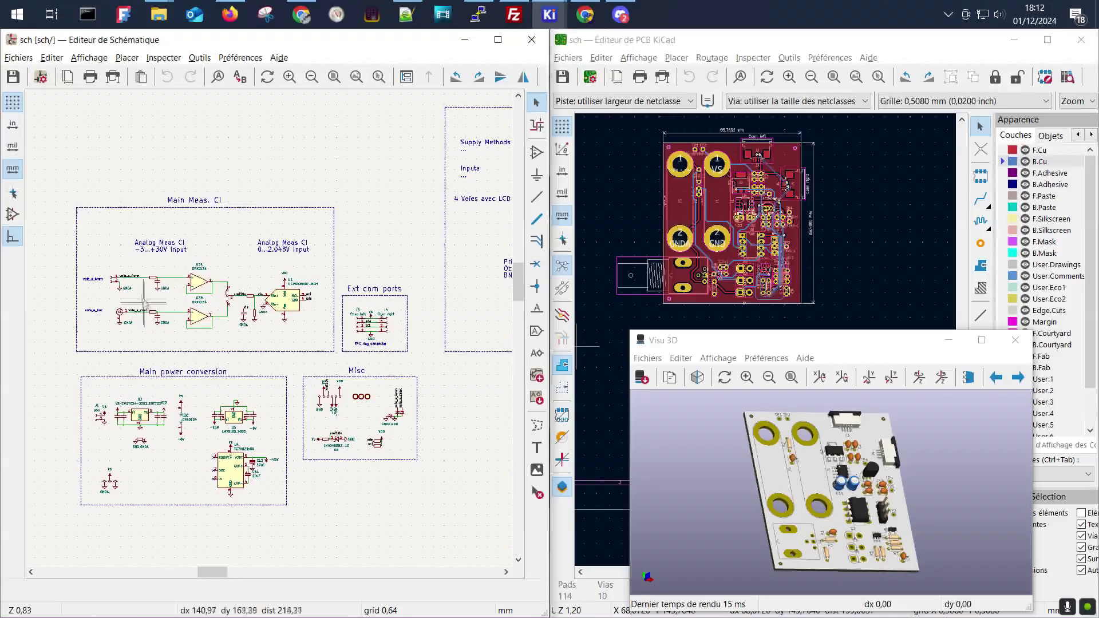
scroll(234, 161, up, 4)
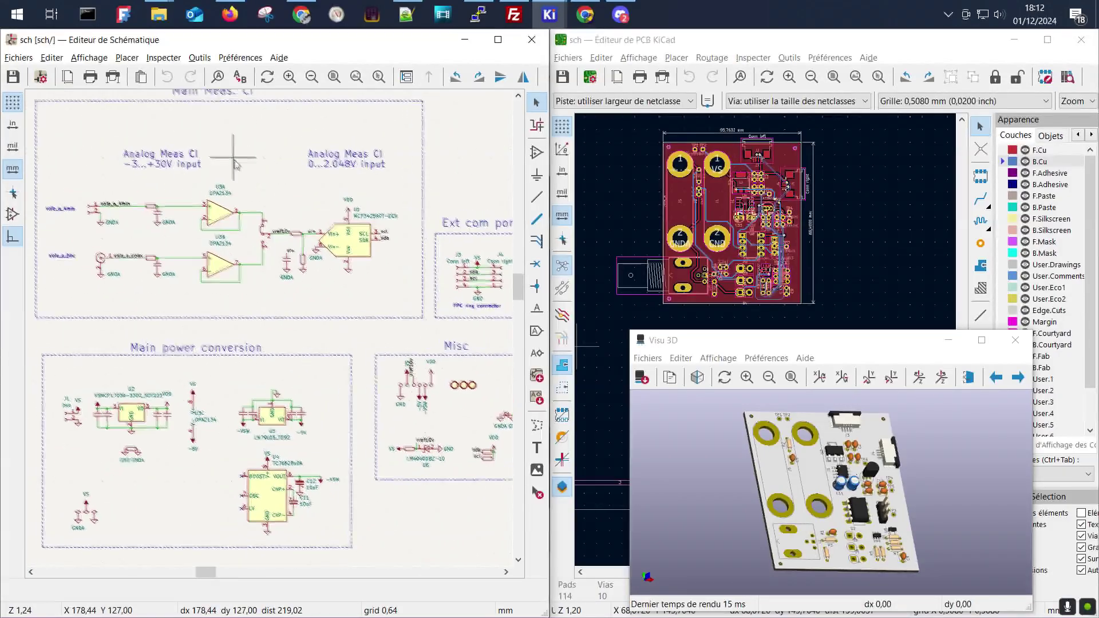
click(366, 264)
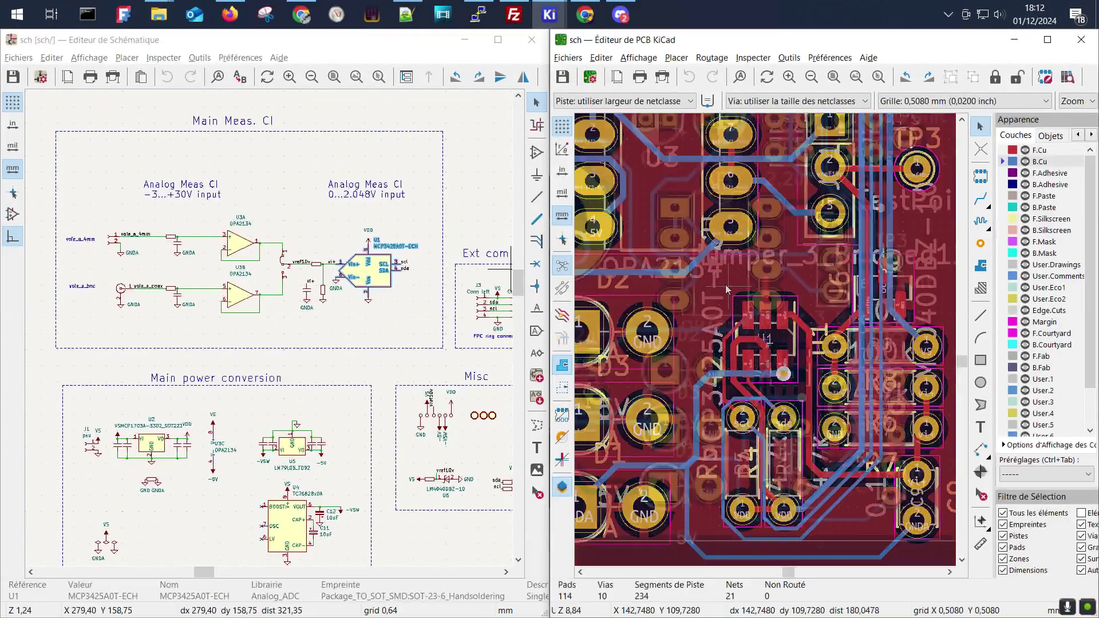
scroll(726, 289, down, 5)
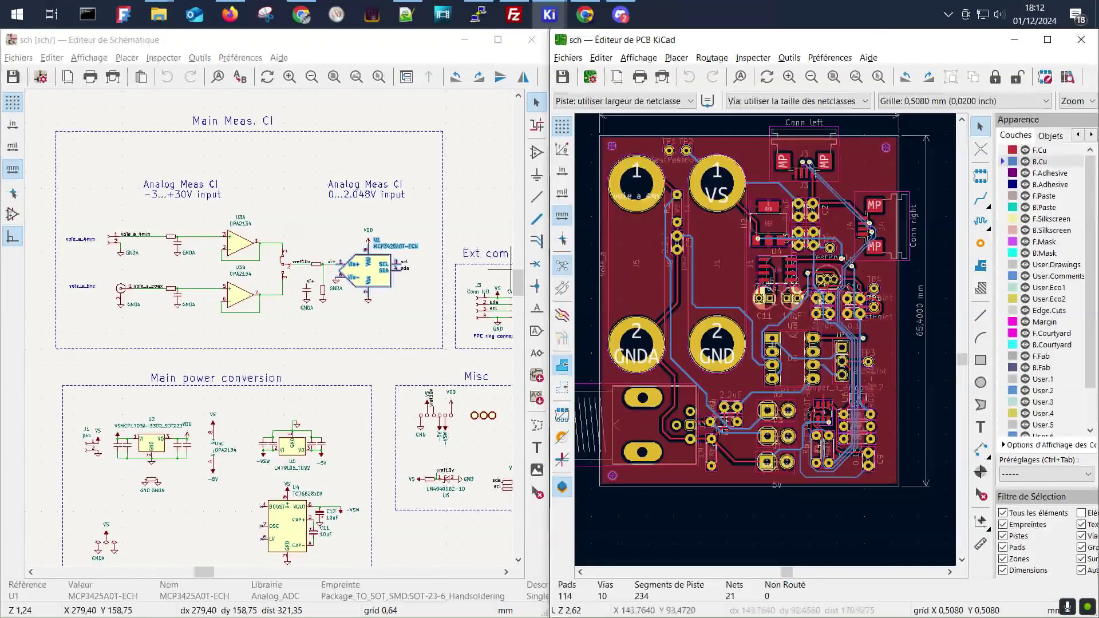
click(388, 289)
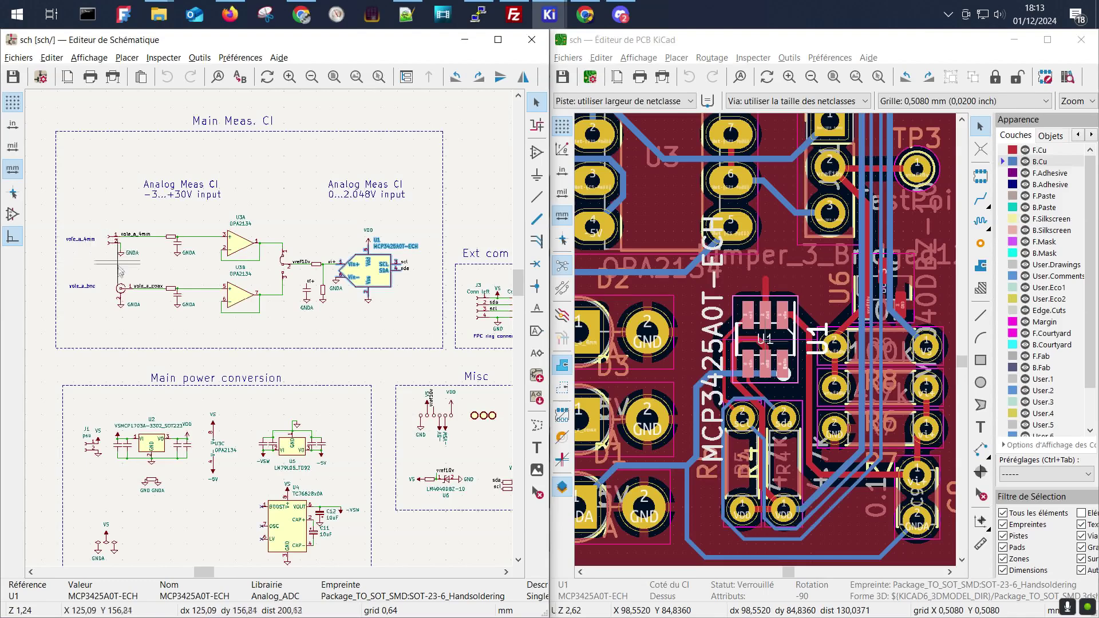
Examine the analog measurement chain from the voie_a_4mm and voie_a_bnc inputs through the OPA2134 buffers and selector to the converter.
scroll(291, 340, up, 3)
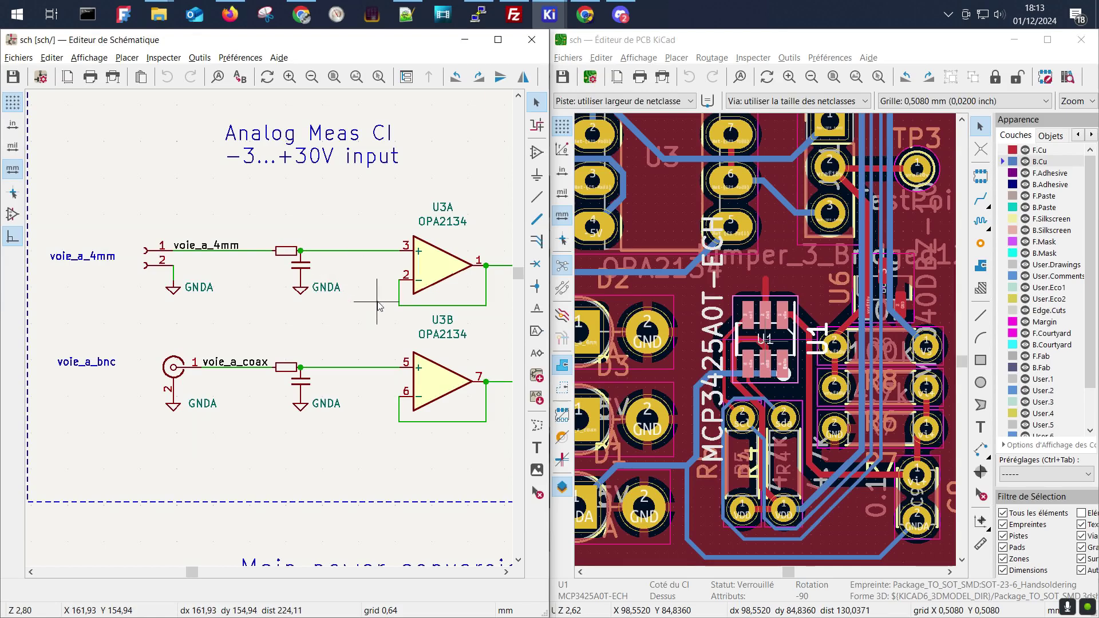
scroll(381, 303, down, 2)
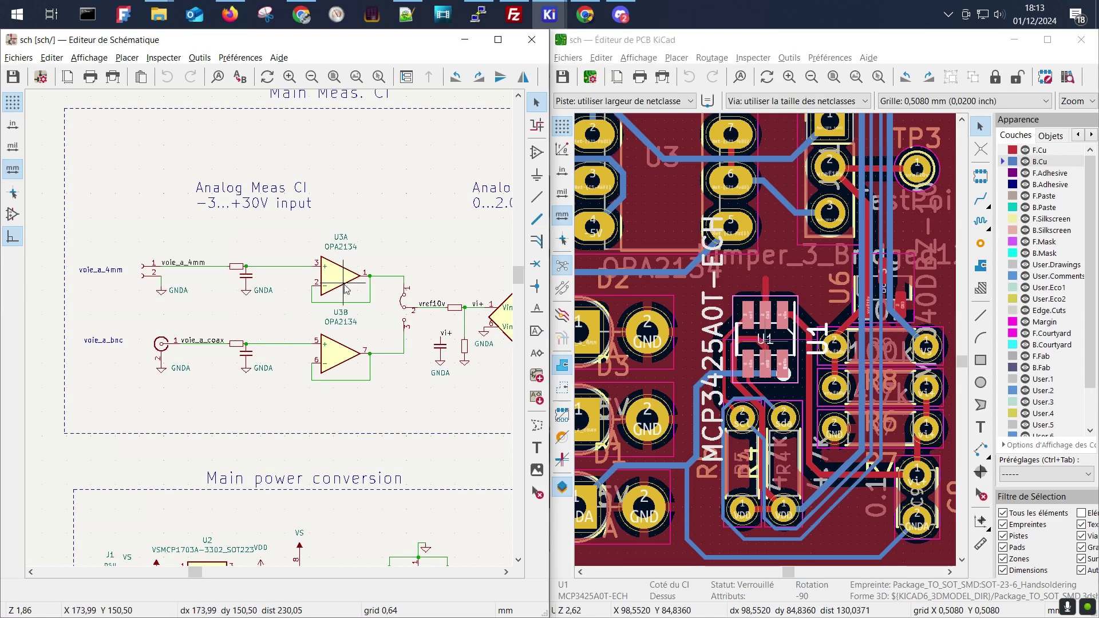
scroll(349, 415, right, 3)
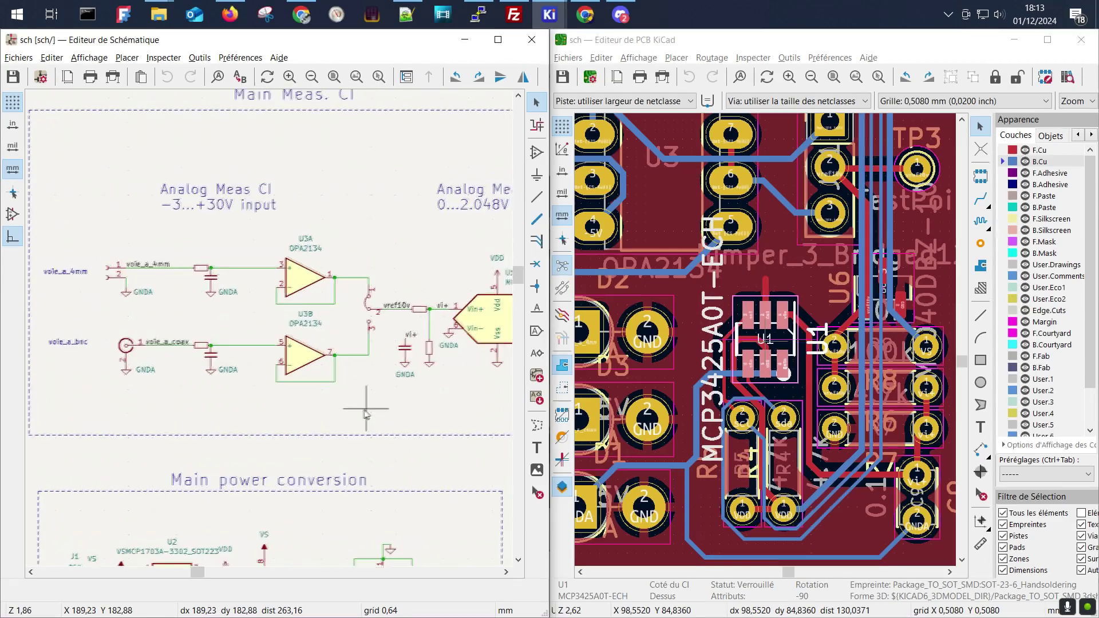
scroll(348, 410, left, 1)
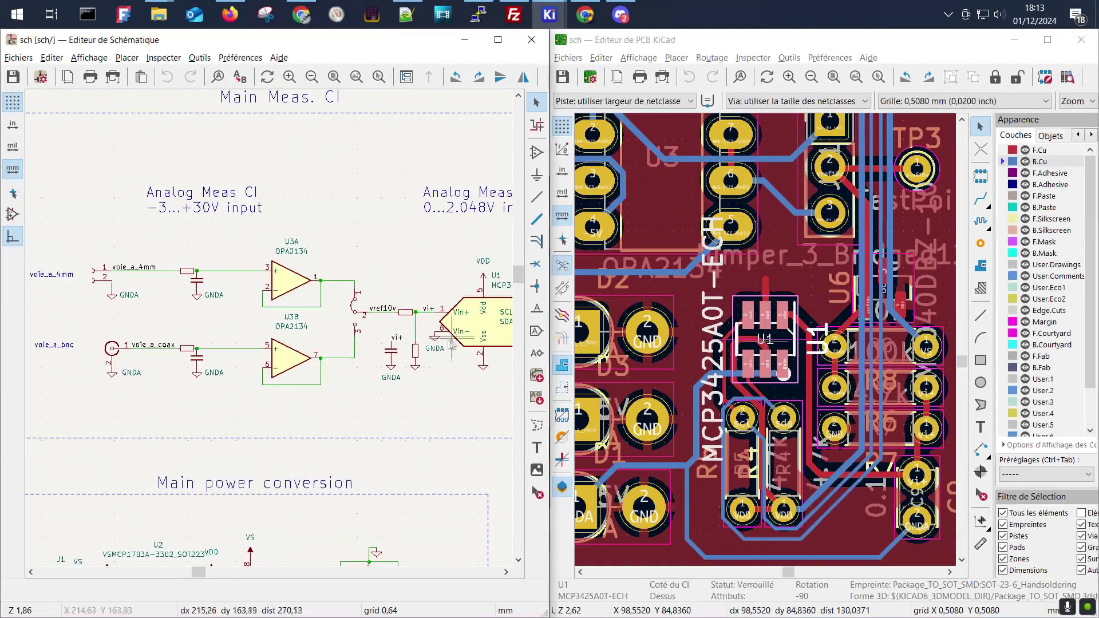
scroll(206, 312, left, 1)
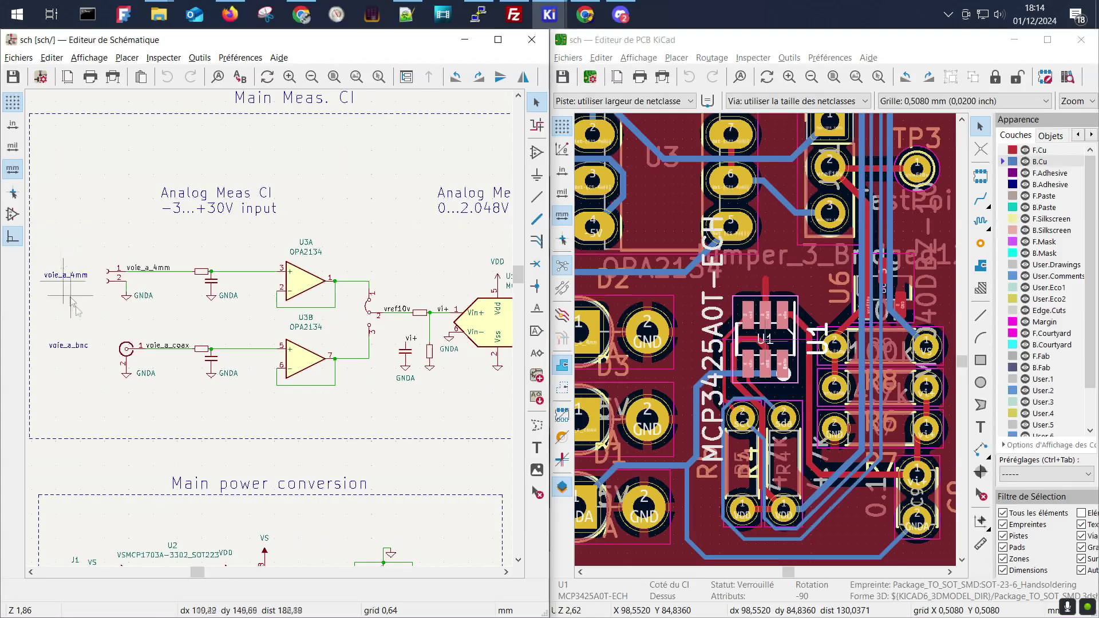
scroll(408, 403, right, 3)
scroll(286, 312, up, 2)
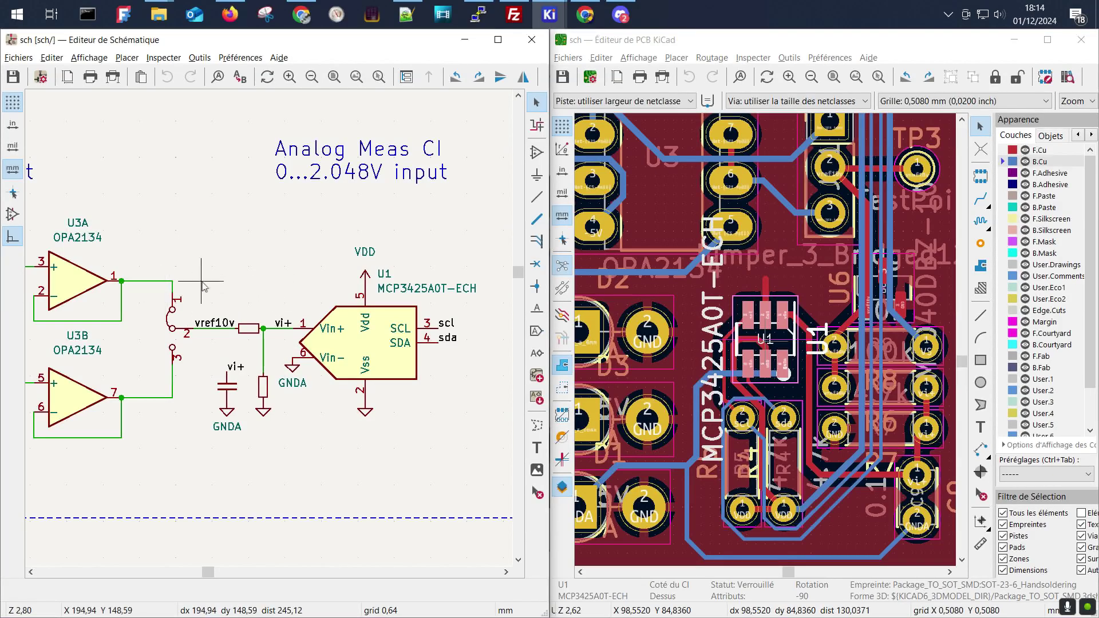
drag(203, 286, 227, 291)
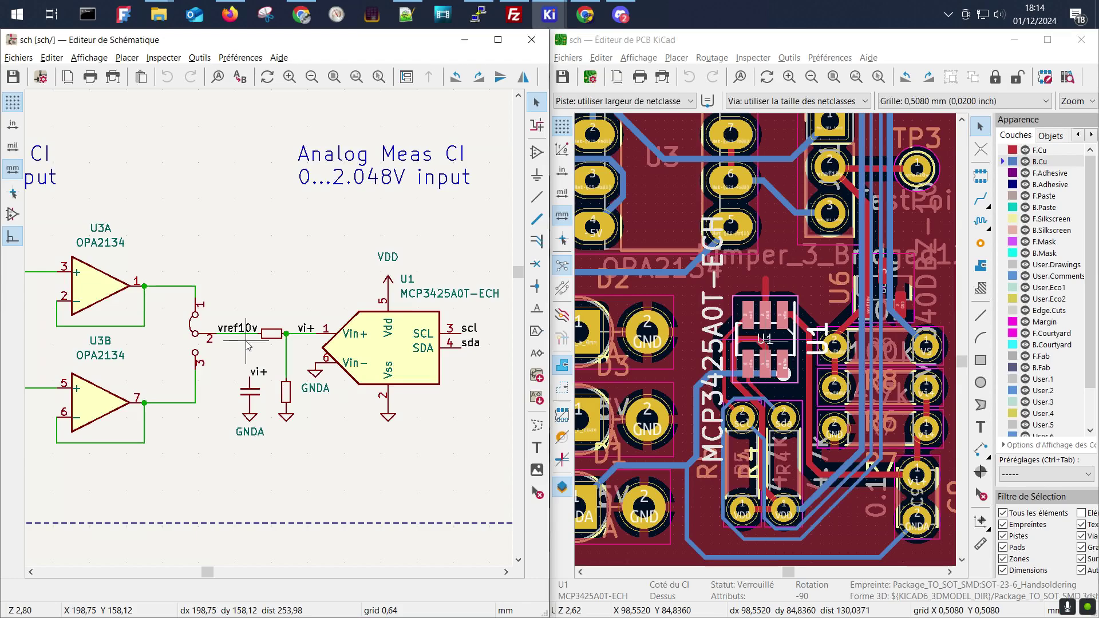
scroll(246, 343, down, 2)
scroll(269, 332, up, 2)
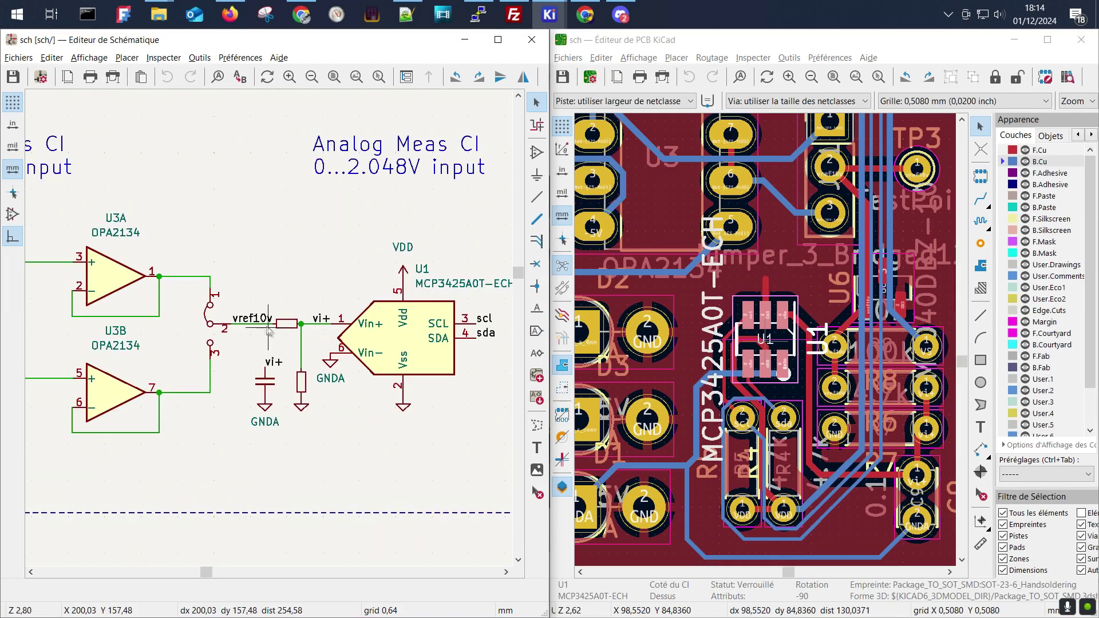
scroll(268, 329, down, 3)
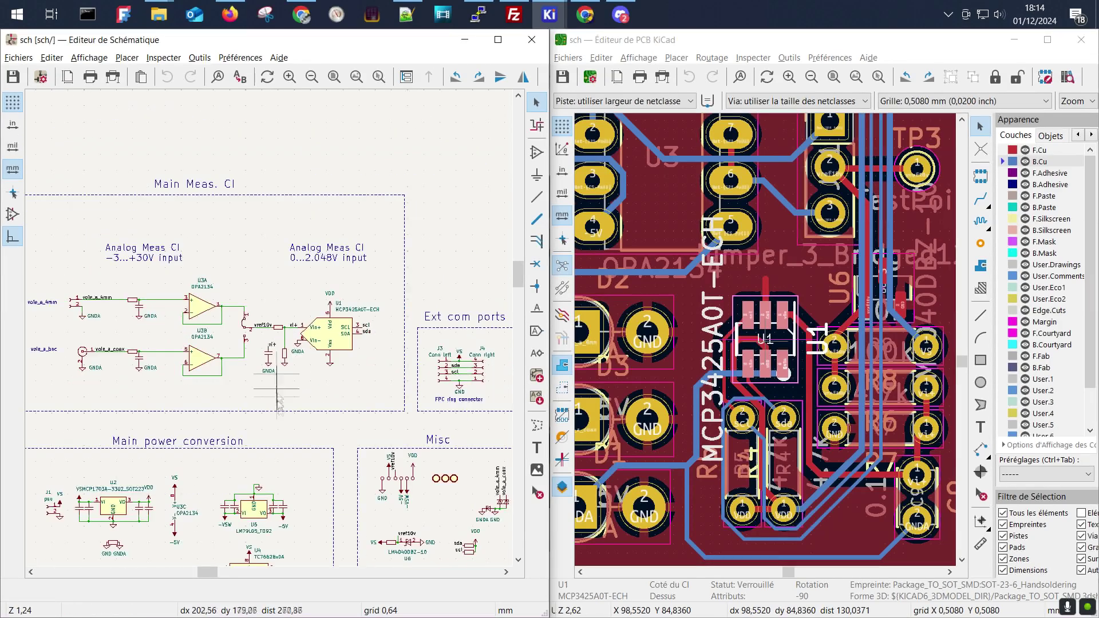
scroll(481, 359, up, 3)
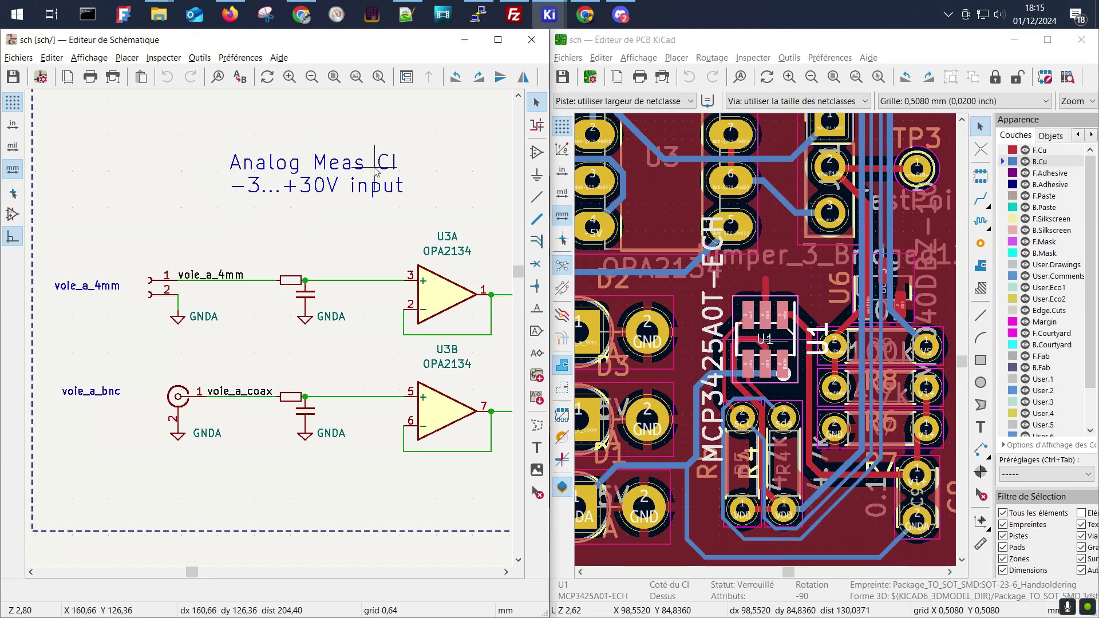
scroll(338, 166, down, 2)
scroll(334, 302, right, 3)
scroll(335, 303, up, 1)
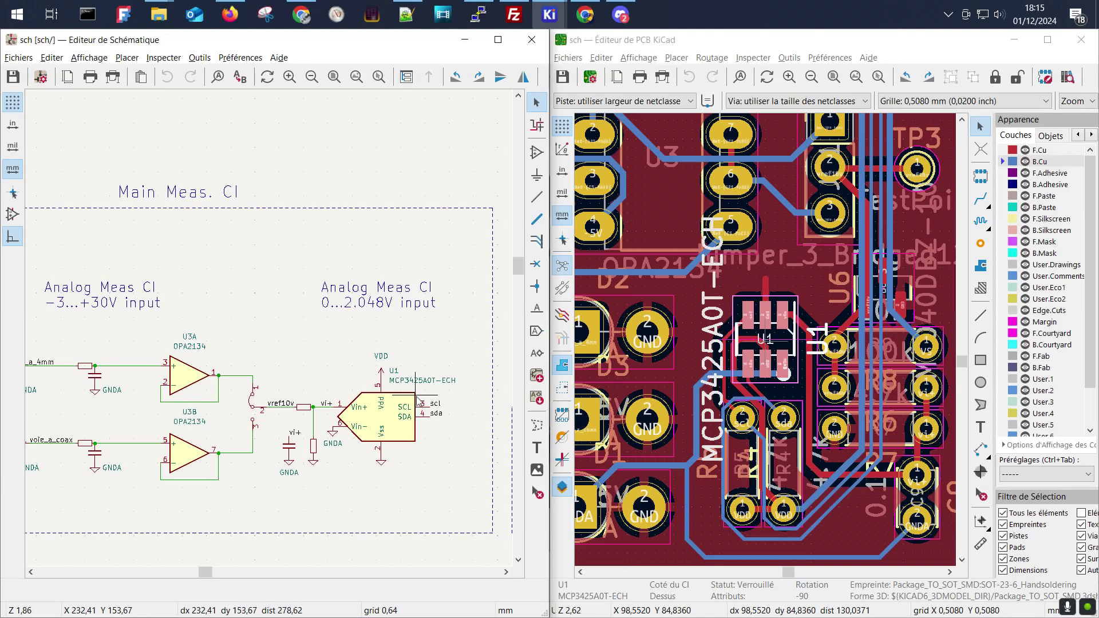
Open the datasheet of the MCP3425A0T-ECH converter U1 from the schematic.
scroll(418, 400, up, 2)
click(399, 389)
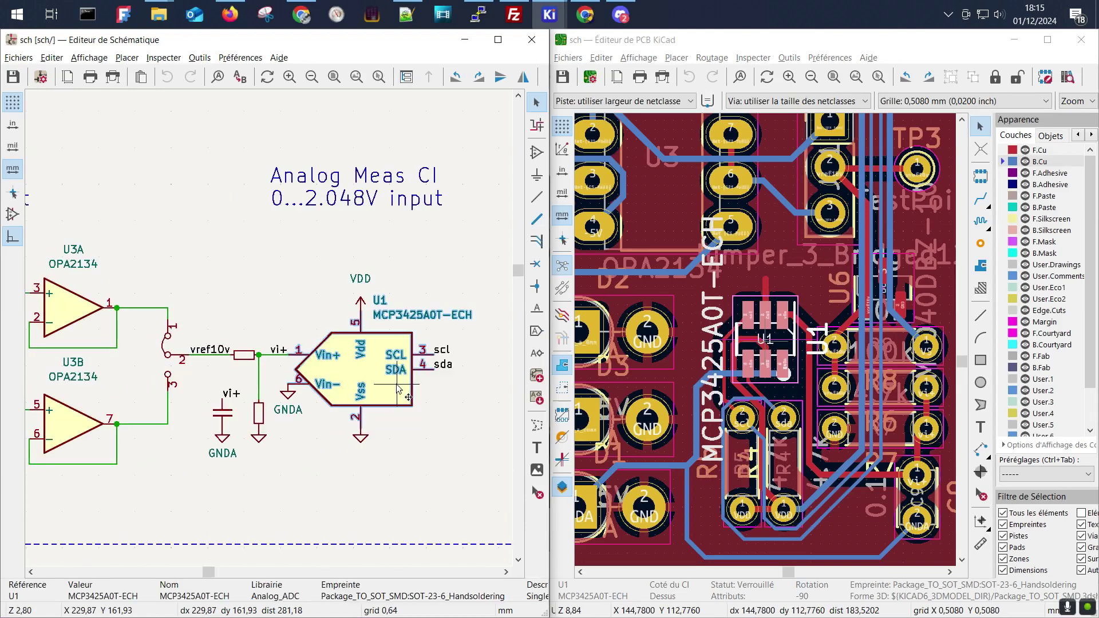
scroll(399, 389, down, 2)
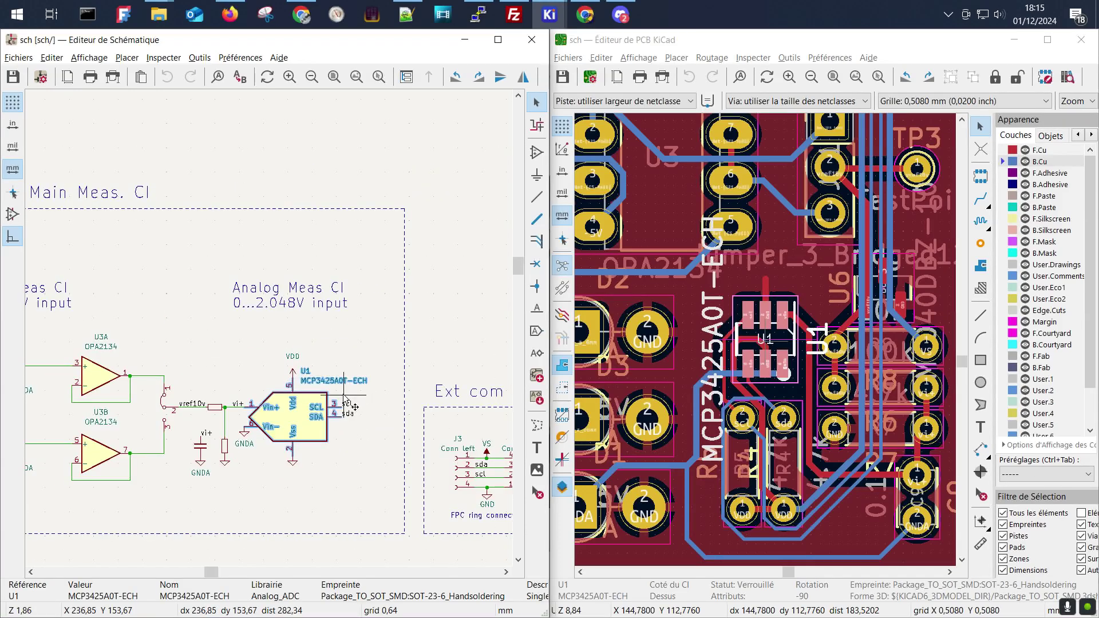
key(d)
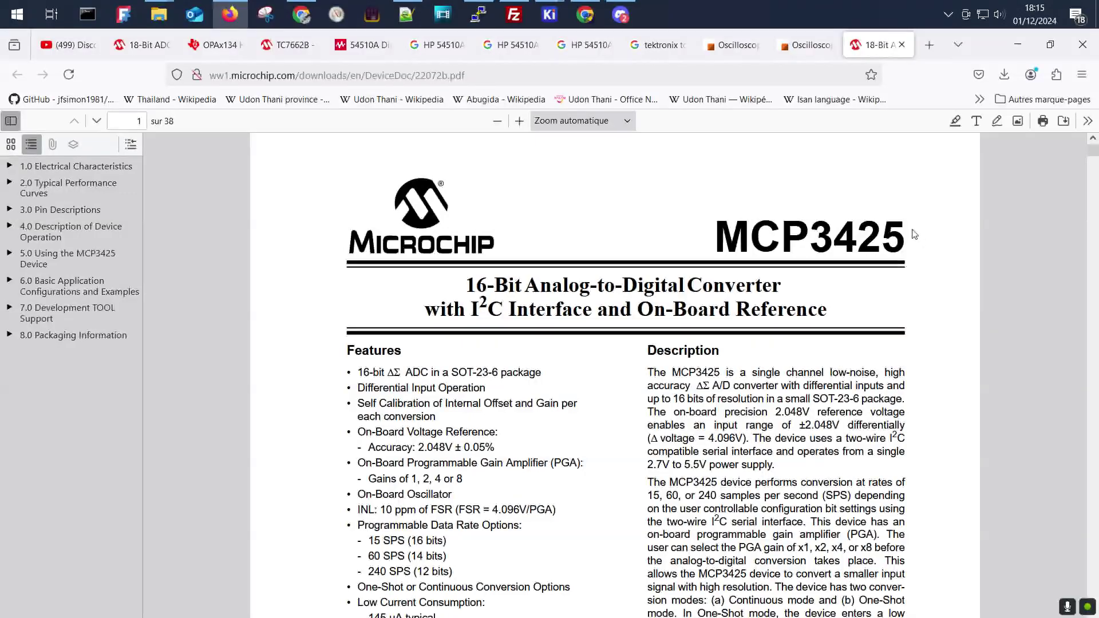
Review the MCP3425 datasheet's title, on-board voltage reference accuracy and programmable gain amplifier features, down to the block diagram.
scroll(903, 232, down, 2)
drag(476, 209, 766, 208)
drag(528, 234, 809, 231)
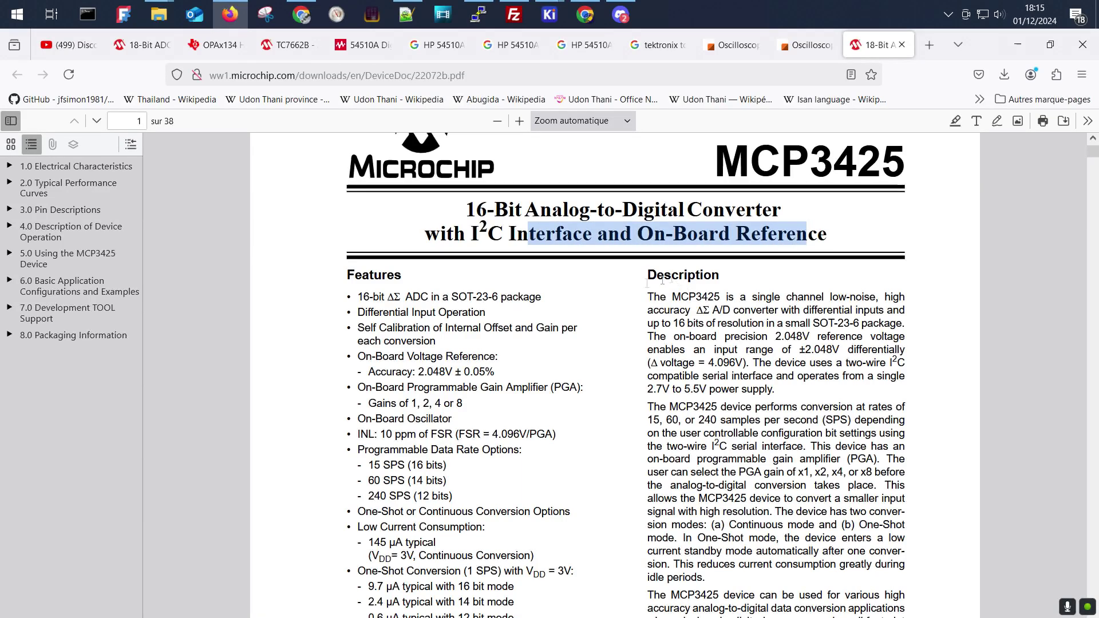
drag(386, 372, 445, 371)
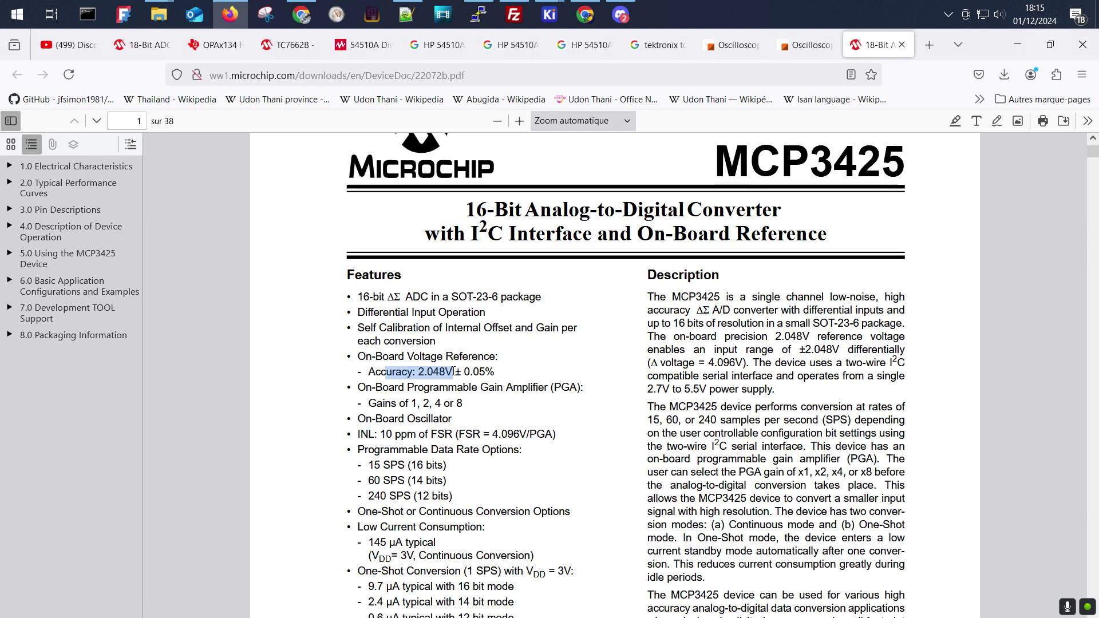
drag(471, 371, 491, 375)
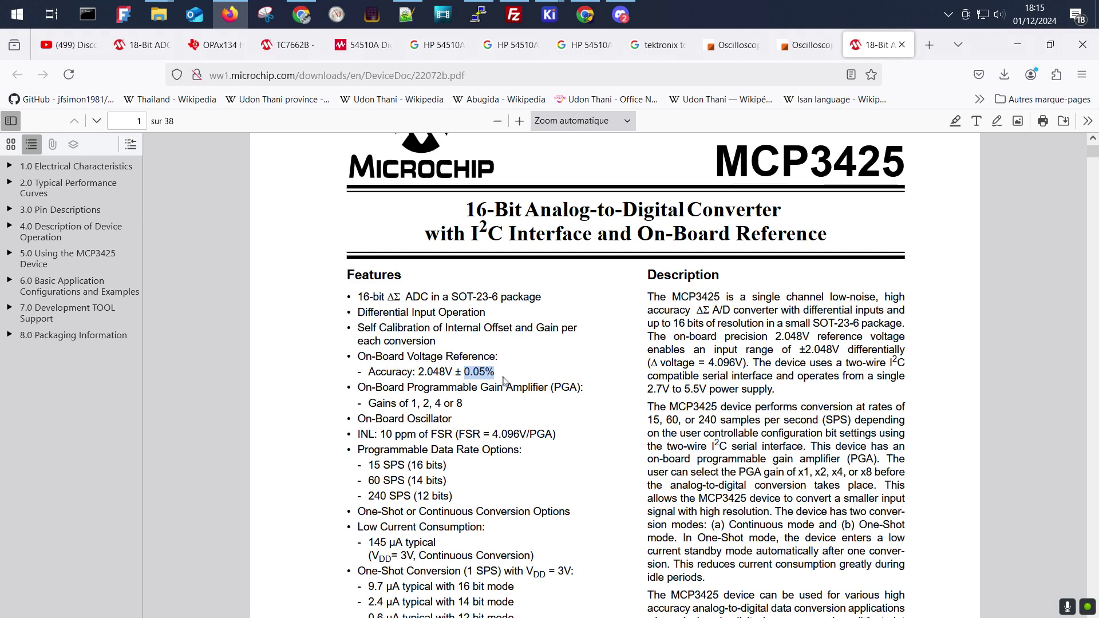
drag(548, 390, 519, 388)
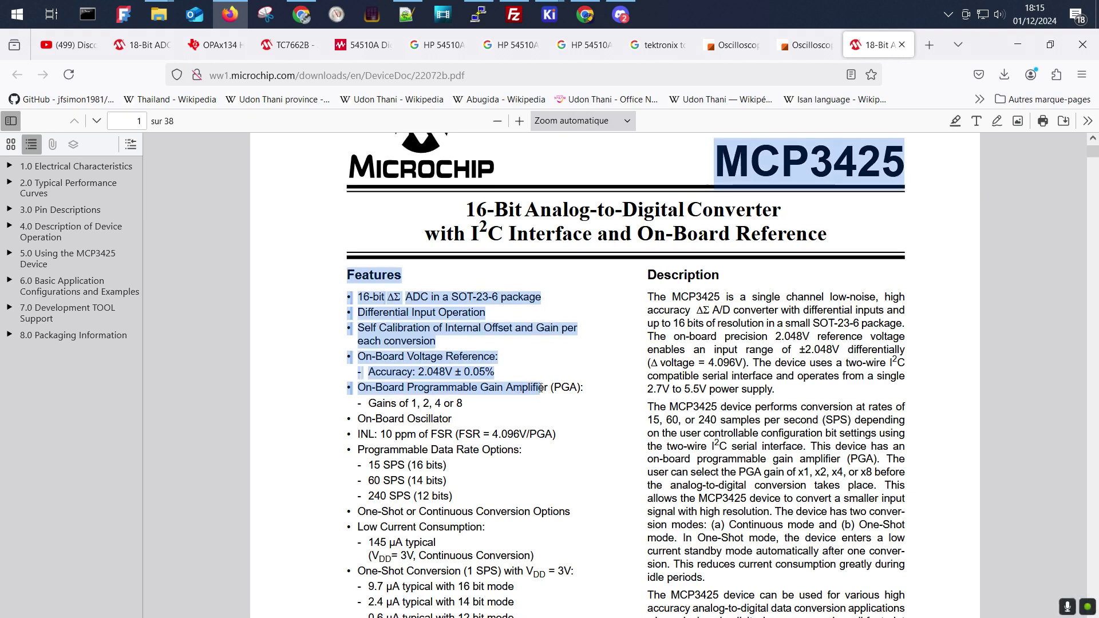
click(584, 387)
scroll(431, 410, down, 8)
Switch back to the schematic editor and open the datasheet of the LM4040DBZ-10 voltage reference U6 in the Misc block.
key(alt+Tab)
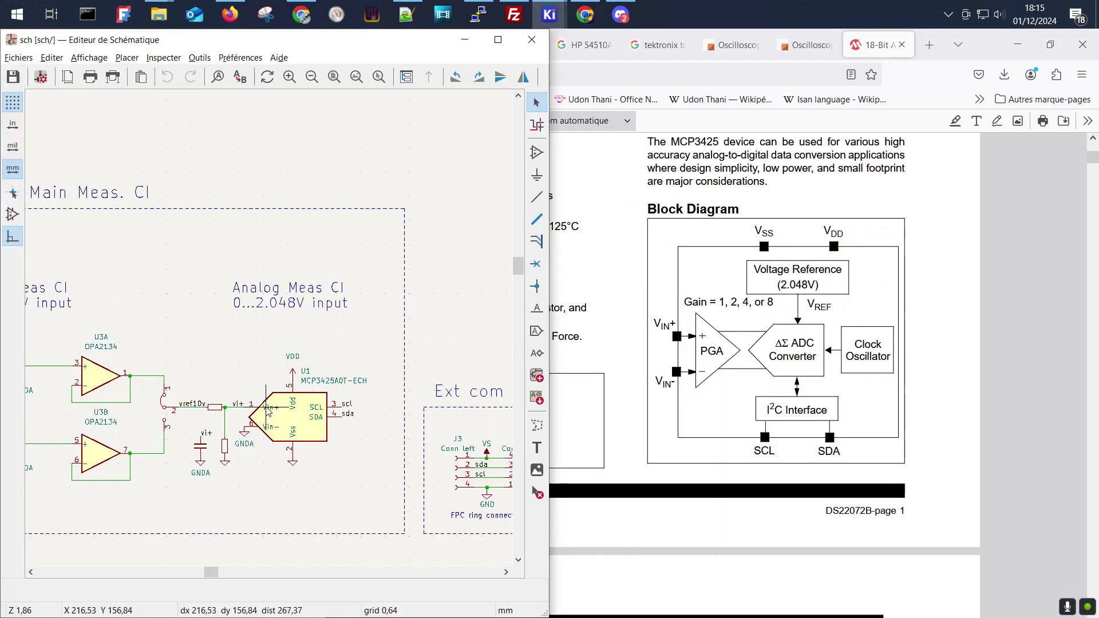
drag(123, 378, 272, 350)
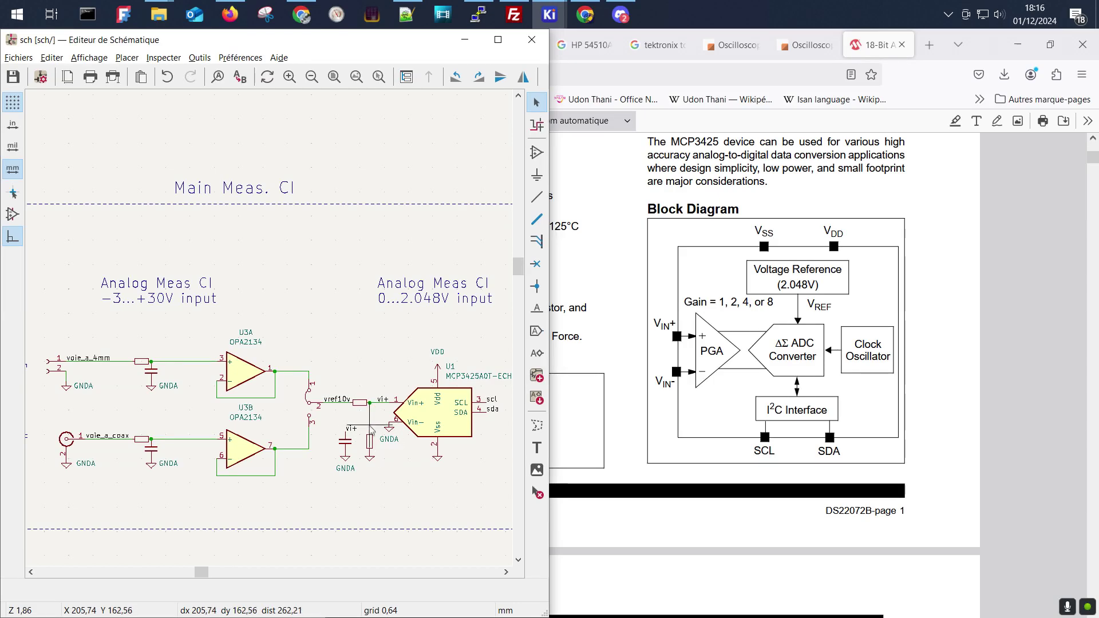
scroll(371, 438, down, 2)
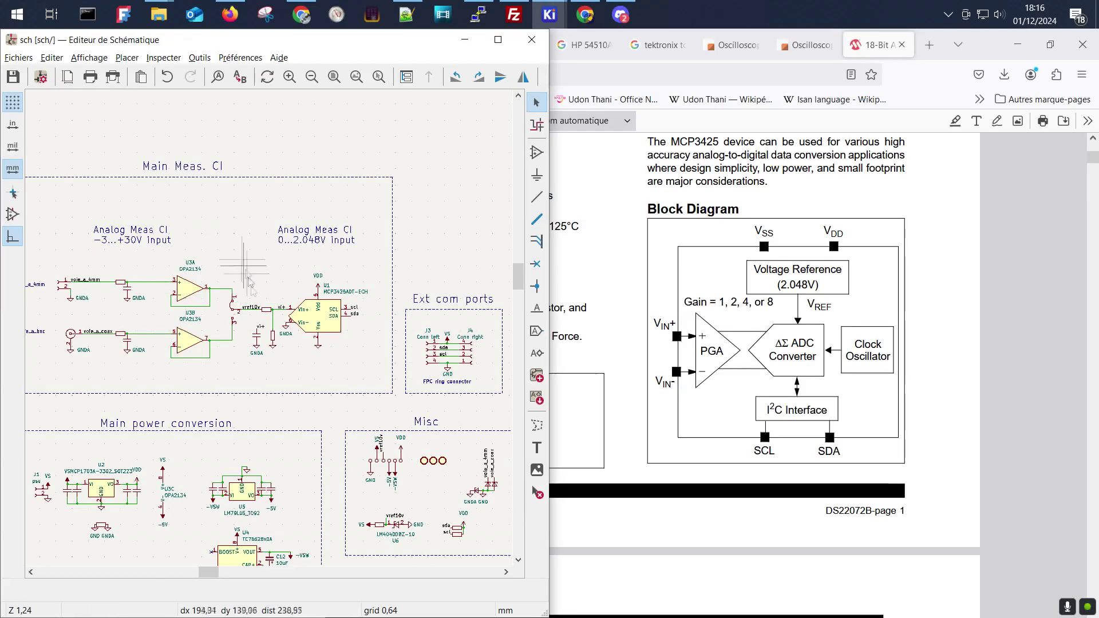
drag(283, 307, 345, 224)
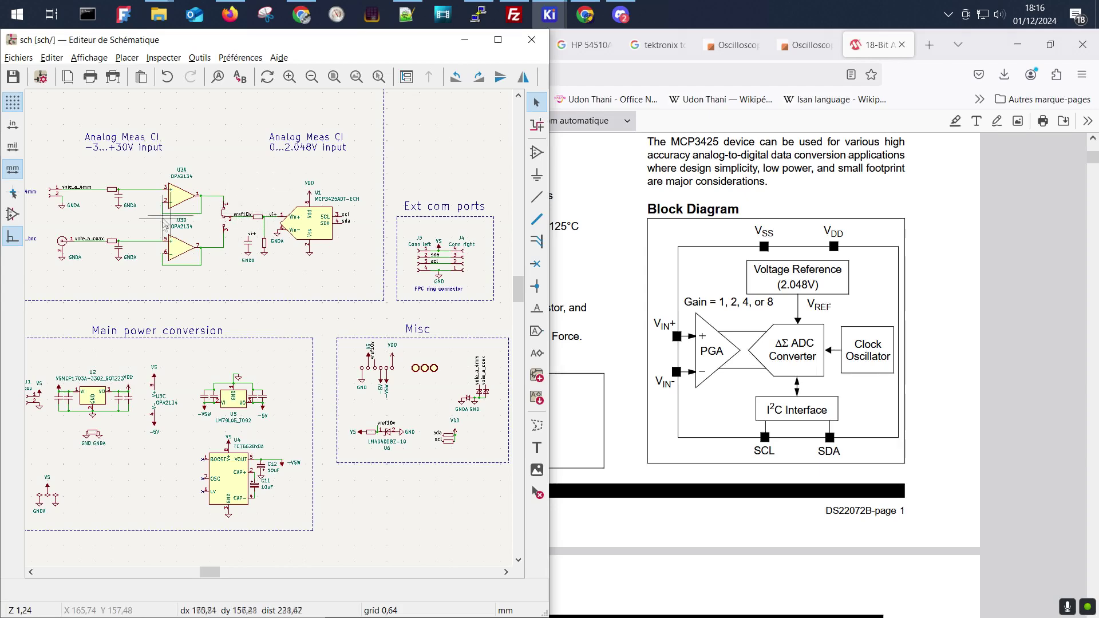
scroll(179, 334, right, 1)
scroll(179, 334, up, 1)
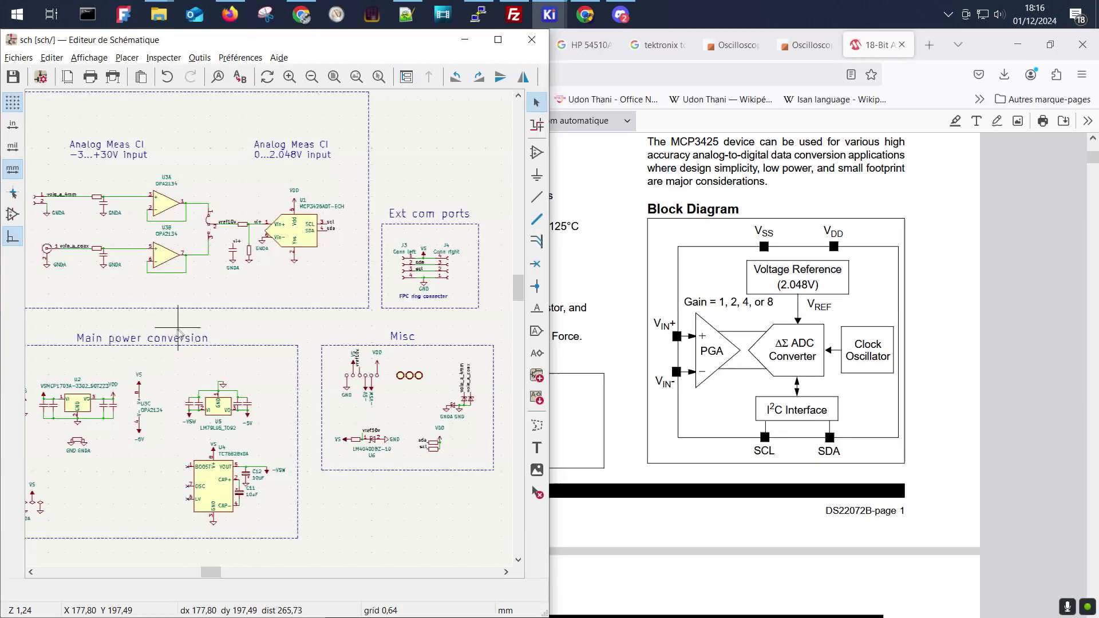
scroll(178, 334, down, 1)
scroll(412, 481, up, 4)
click(141, 286)
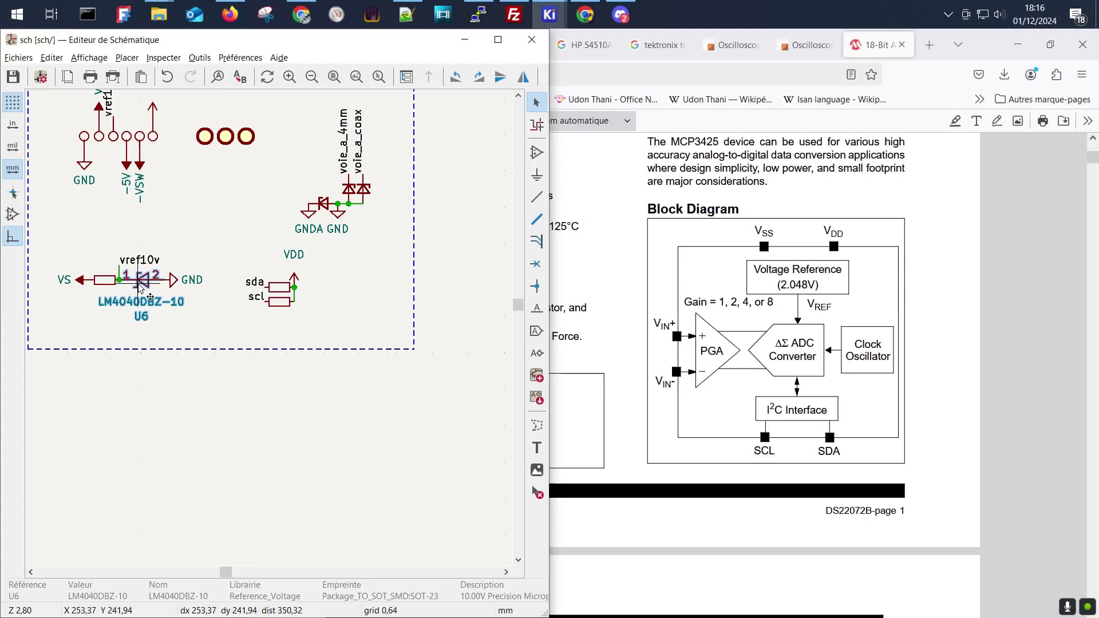
key(d)
Browse the LM4040-N datasheet to the reverse breakdown voltage characteristics table on page 6.
scroll(608, 269, down, 5)
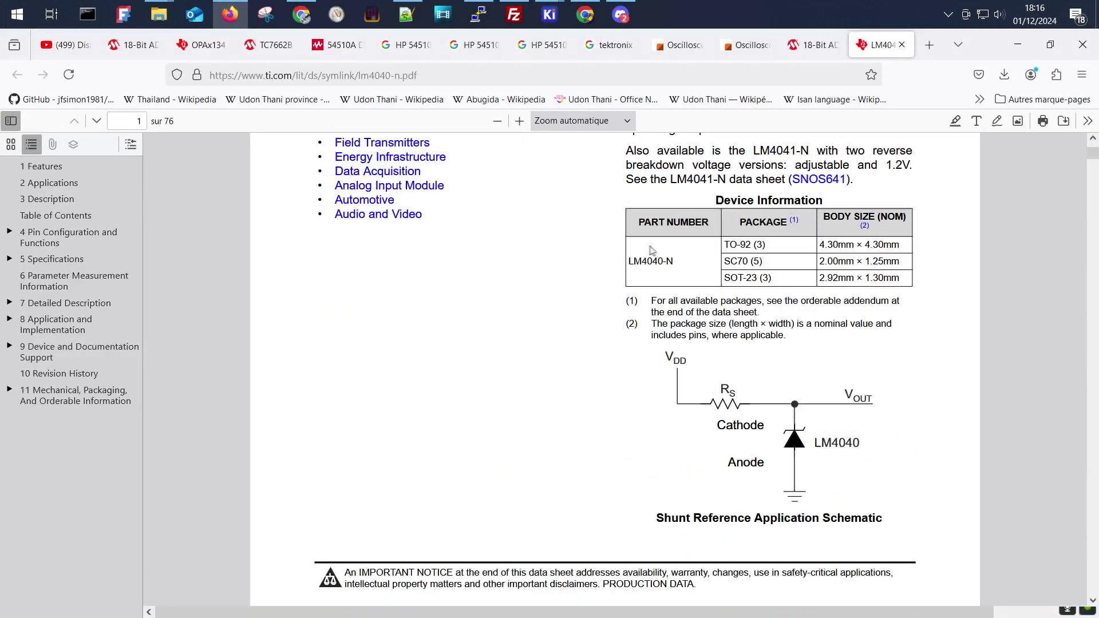
scroll(648, 249, down, 20)
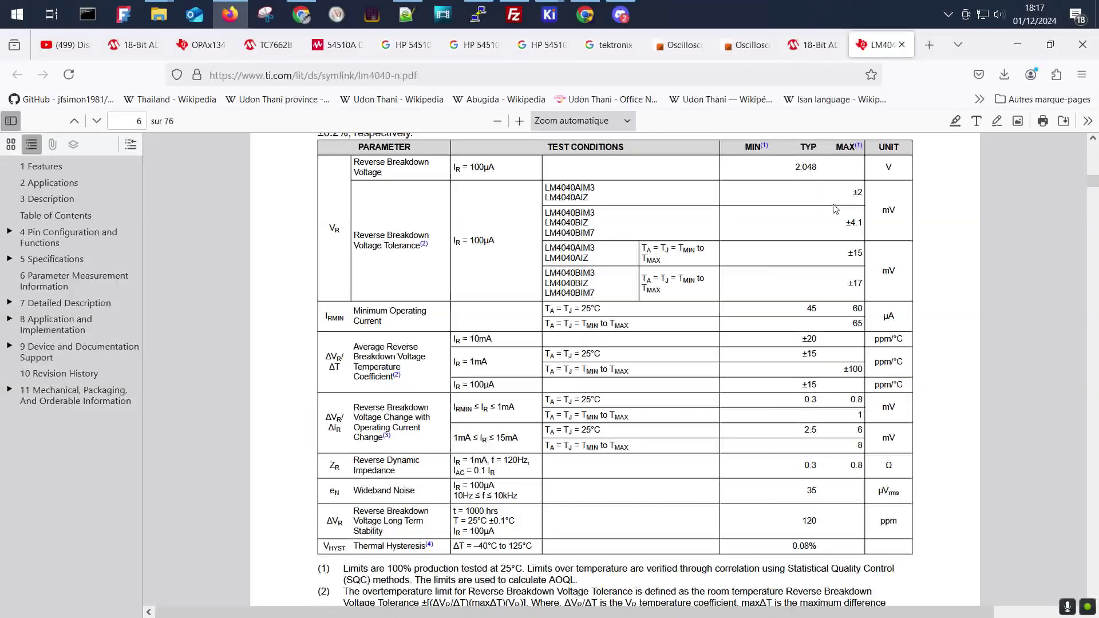
Check reference U6 in the schematic's Misc block, then highlight the ±1% tolerance text for 10V grades C and D in the LM4040-N datasheet.
click(549, 14)
scroll(266, 366, up, 2)
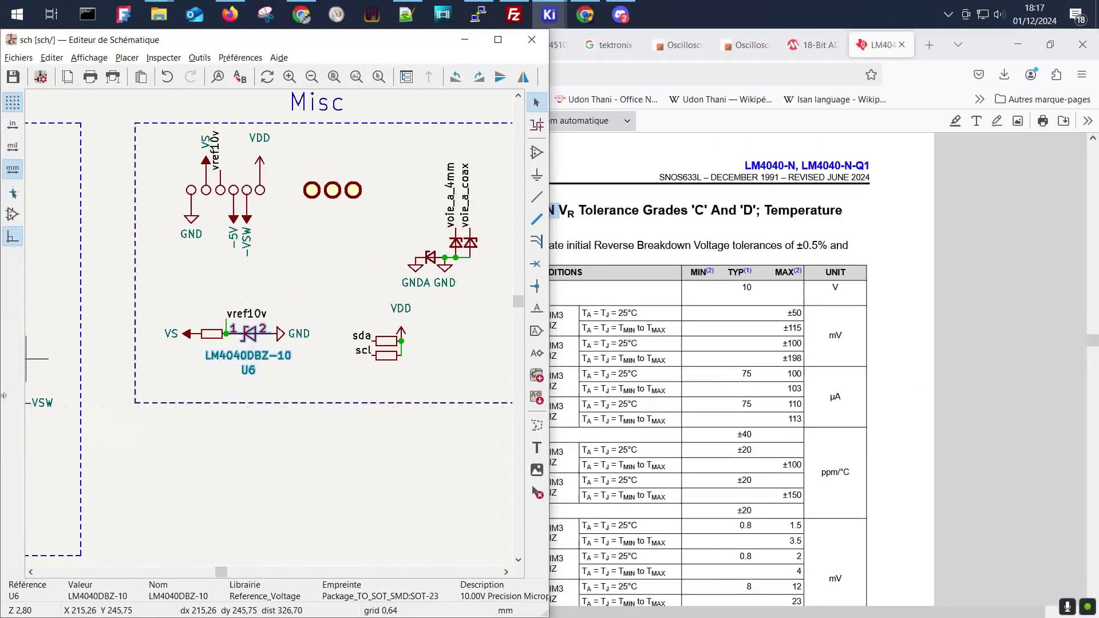
key(alt+Tab)
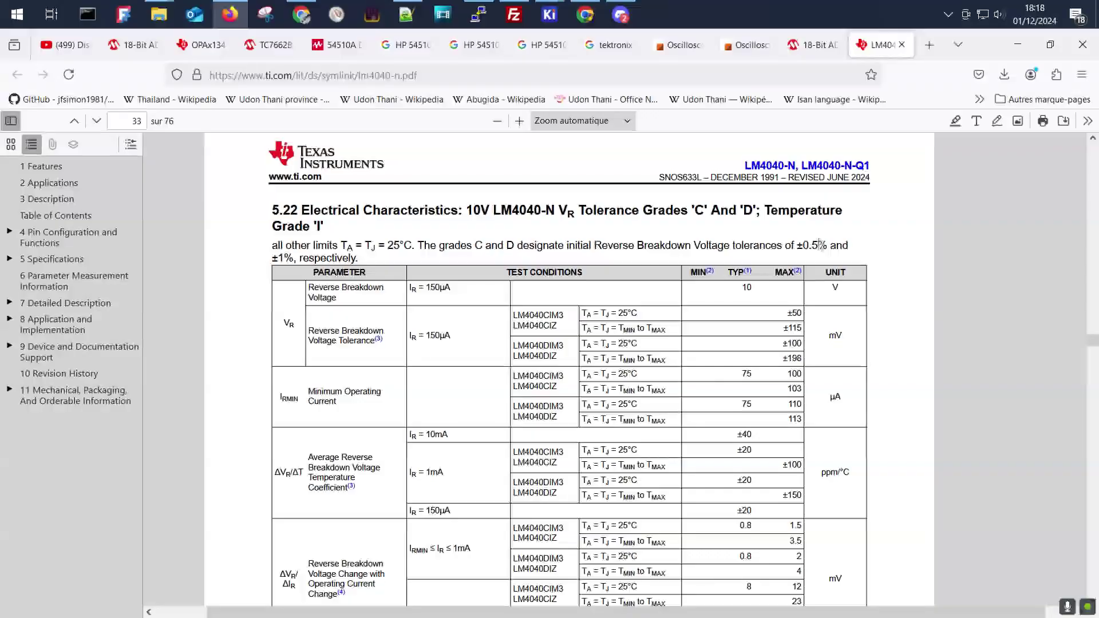
drag(277, 258, 361, 261)
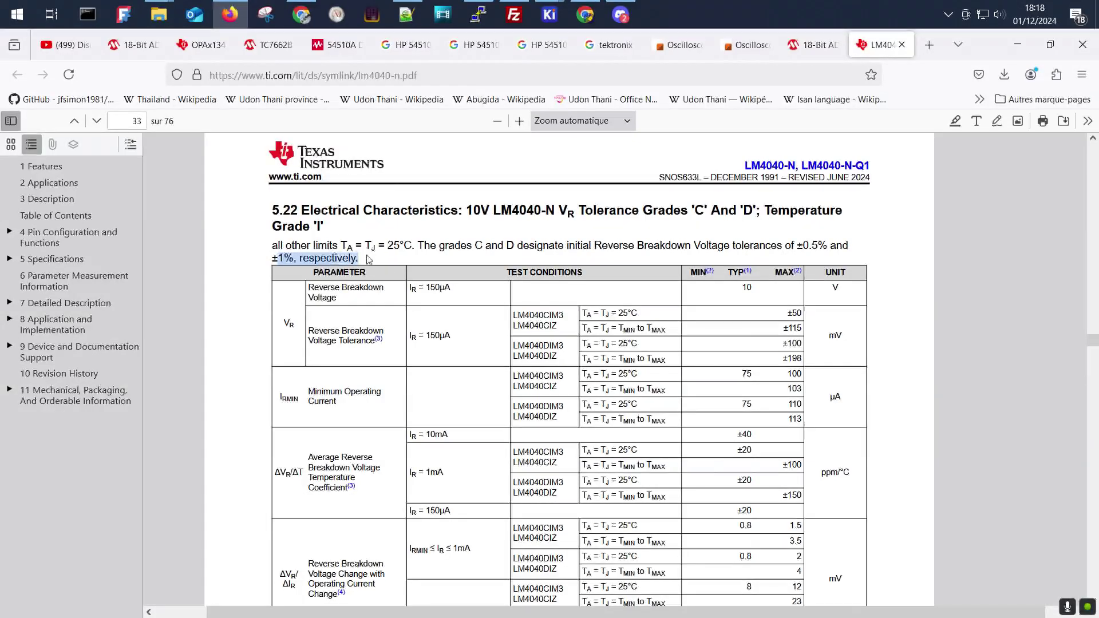
click(370, 262)
Switch back to the schematic editor and examine the Misc block's header, LM4040DBZ-10 reference circuit, protection diodes and sda/scl resistors.
key(alt+Tab)
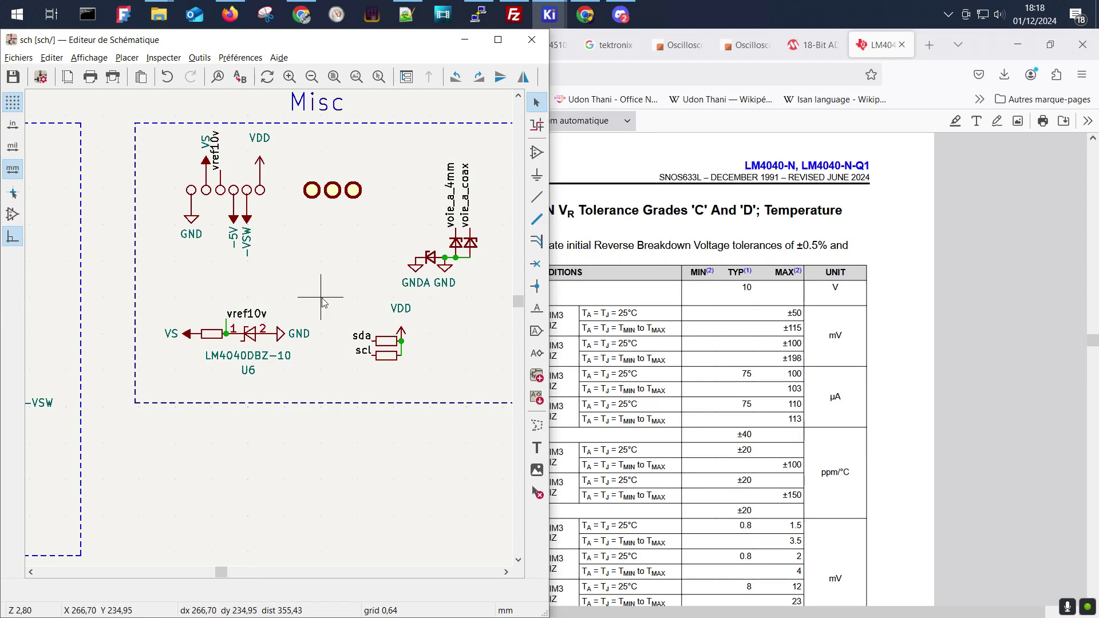
scroll(343, 298, up, 2)
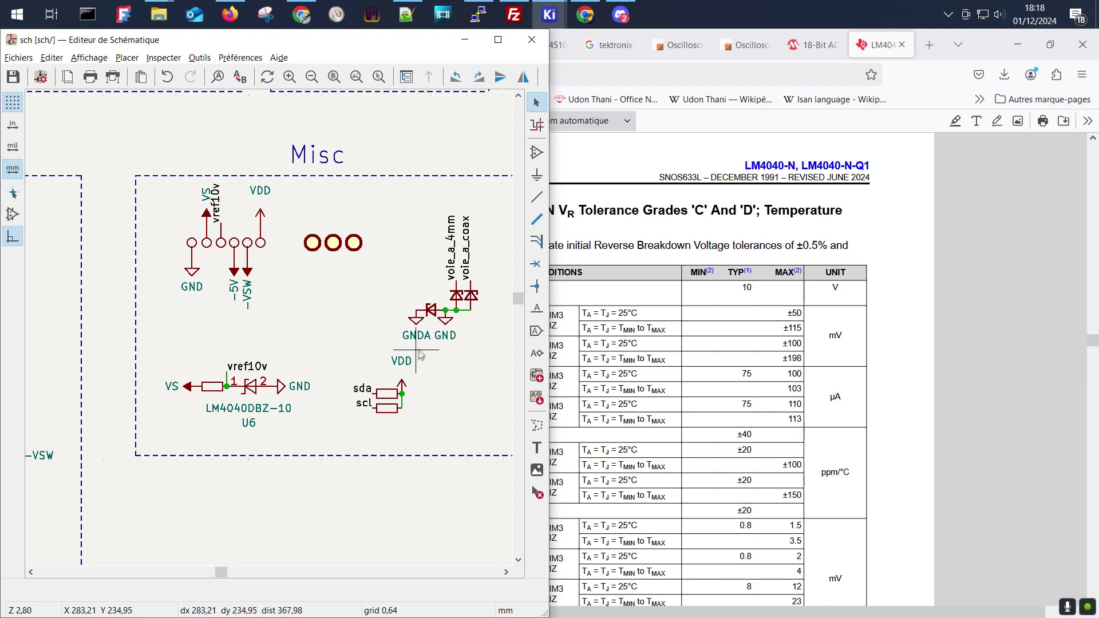
scroll(450, 319, up, 2)
scroll(450, 319, left, 3)
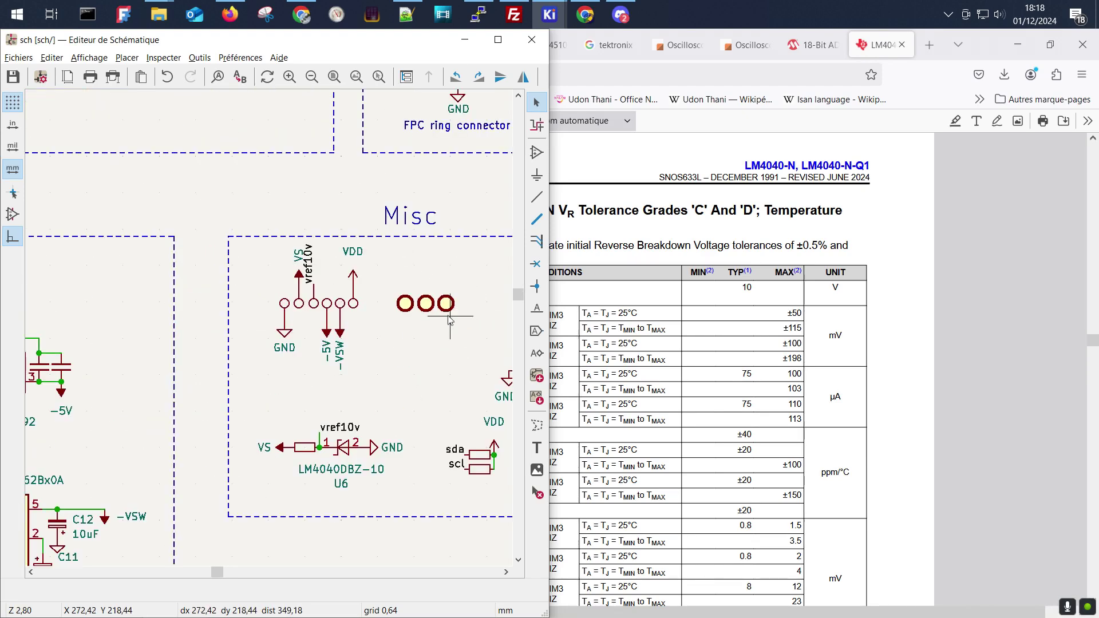
scroll(392, 316, right, 2)
scroll(393, 316, up, 1)
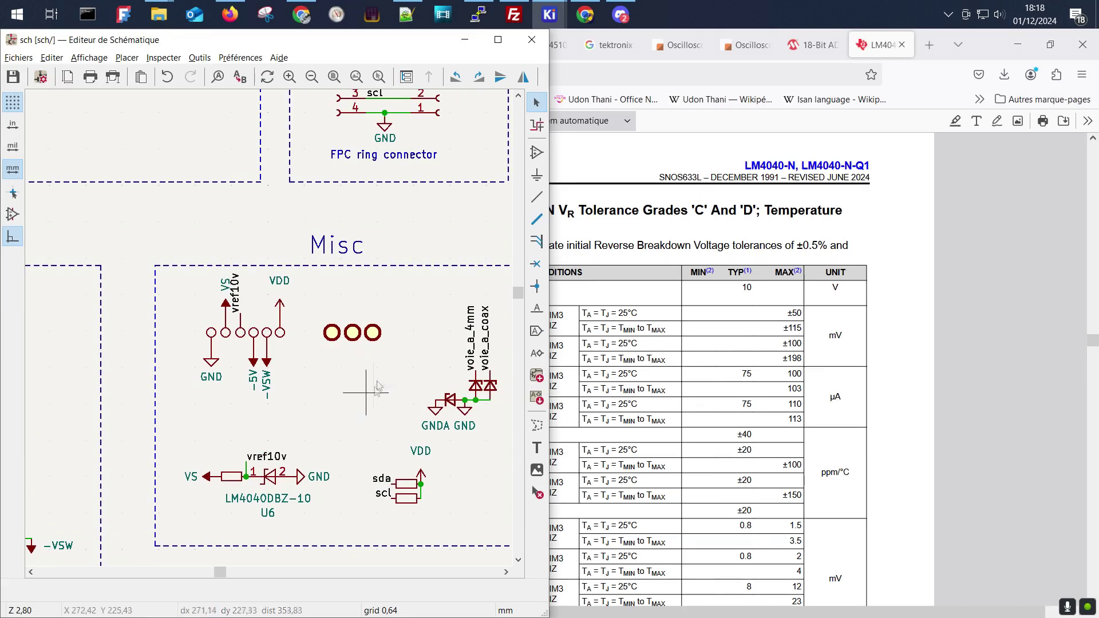
scroll(366, 358, down, 4)
scroll(162, 248, up, 3)
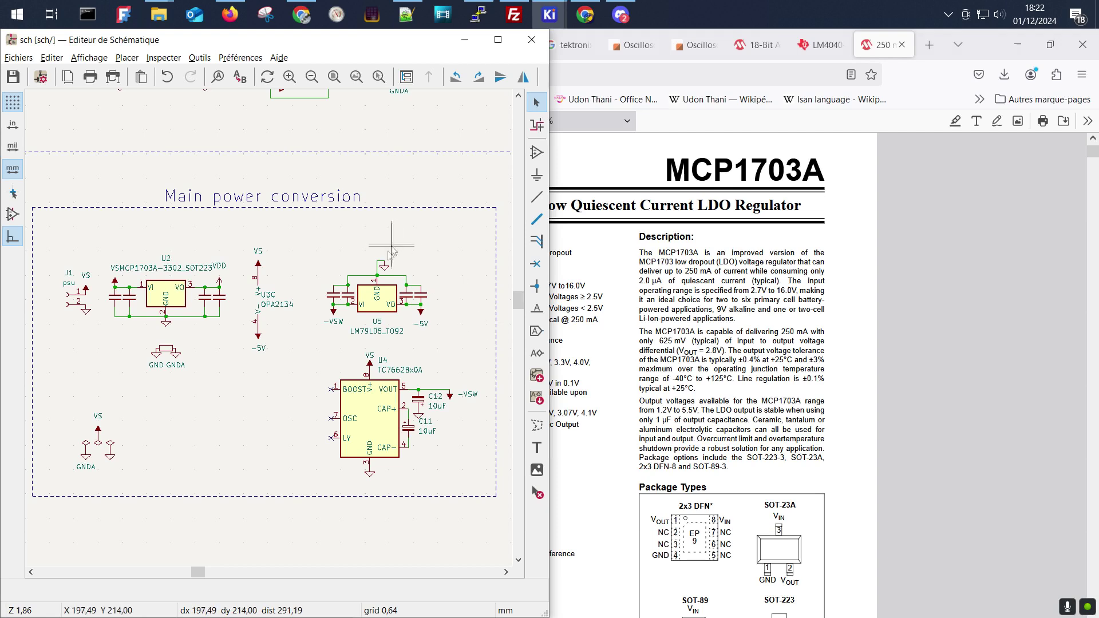
Inspect the LM79L05_TO92 negative regulator U5 in the Main power conversion block, then clear the selection.
click(379, 293)
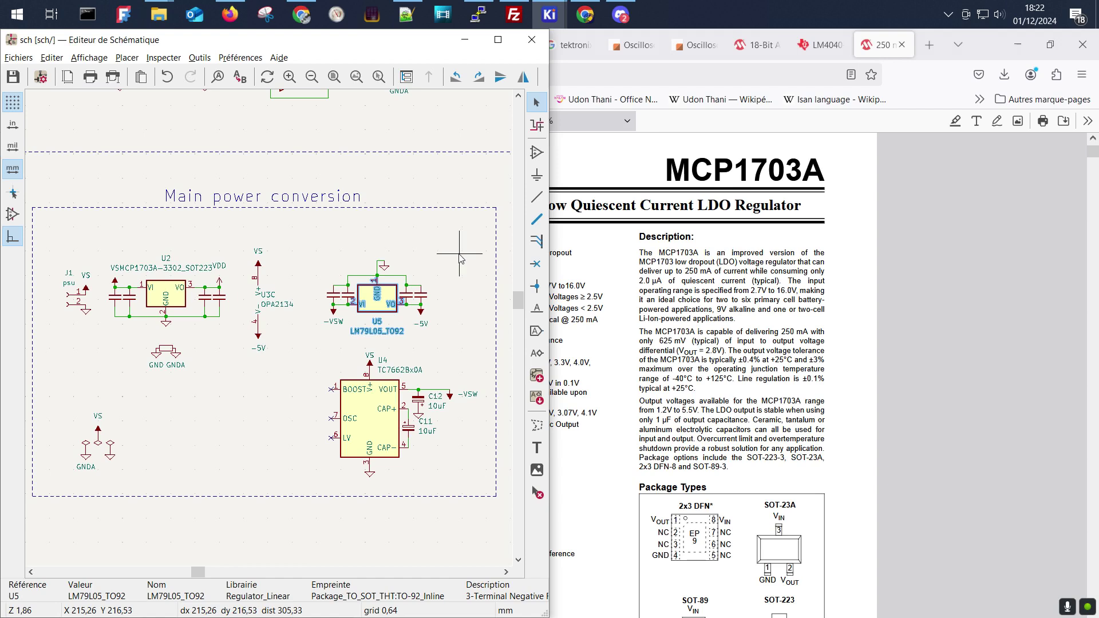
click(441, 264)
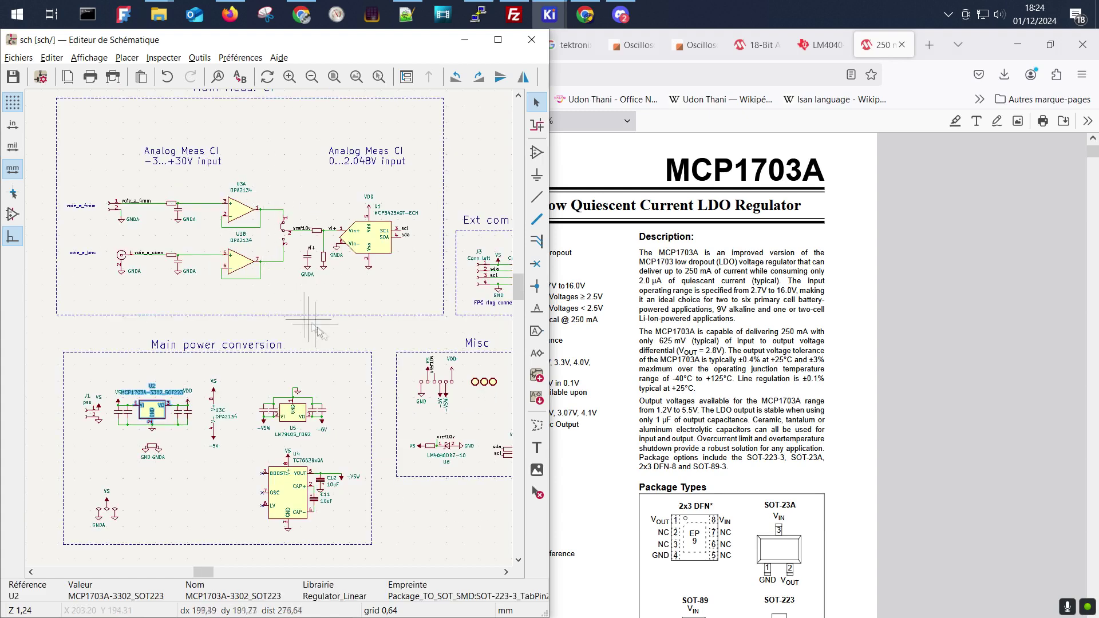
click(344, 347)
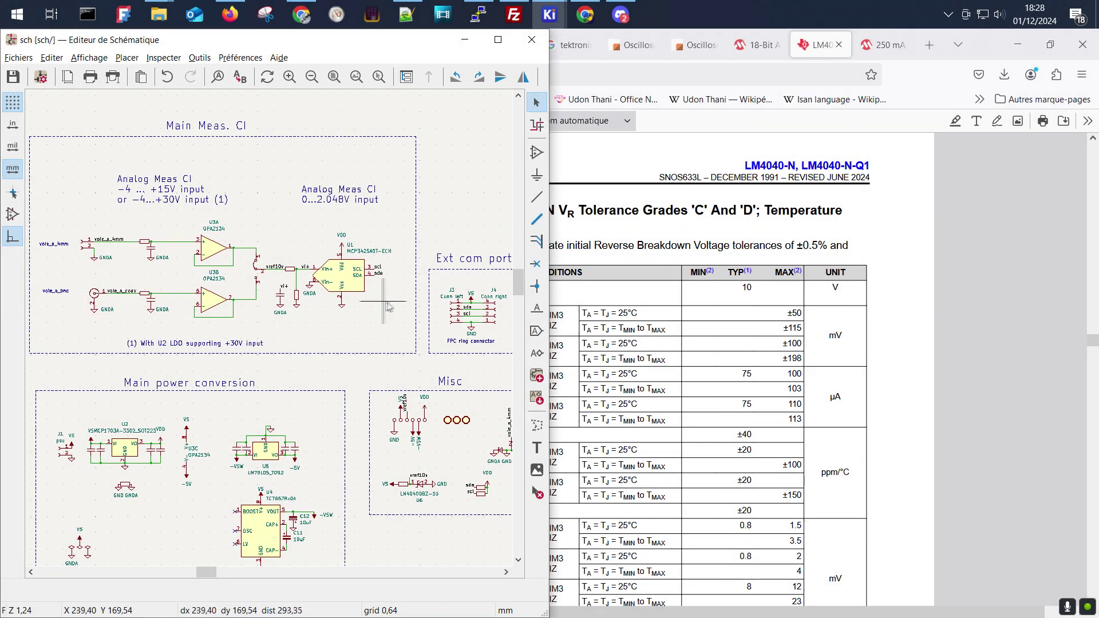
Clear the U4 selection in the PCB editor, view the whole board layout, and open its 3D view.
scroll(633, 373, down, 4)
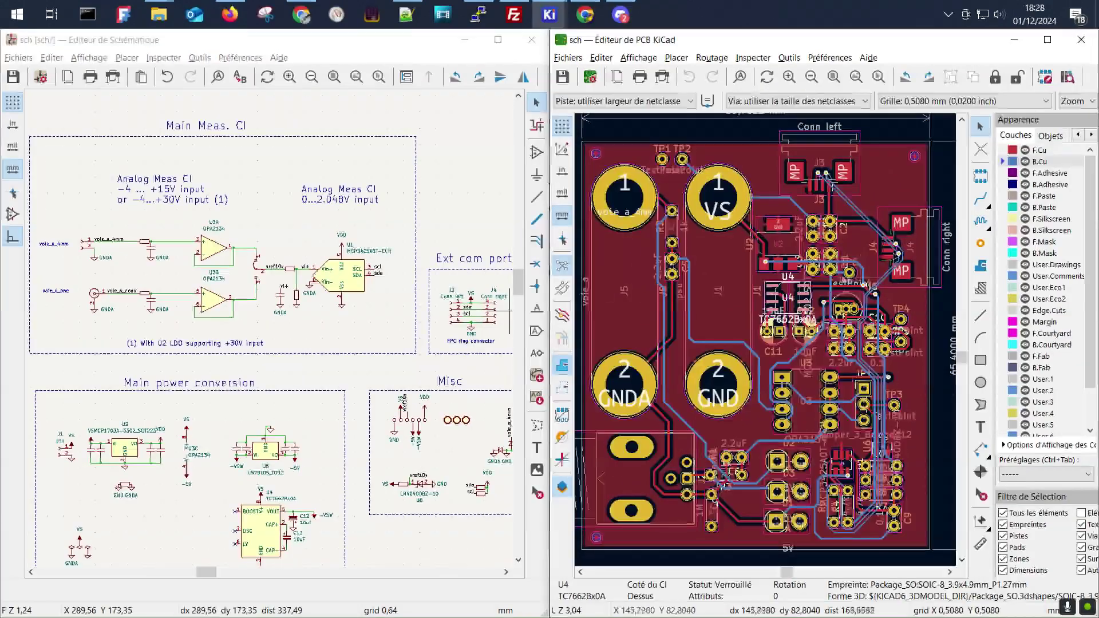
scroll(634, 373, up, 1)
key(Escape)
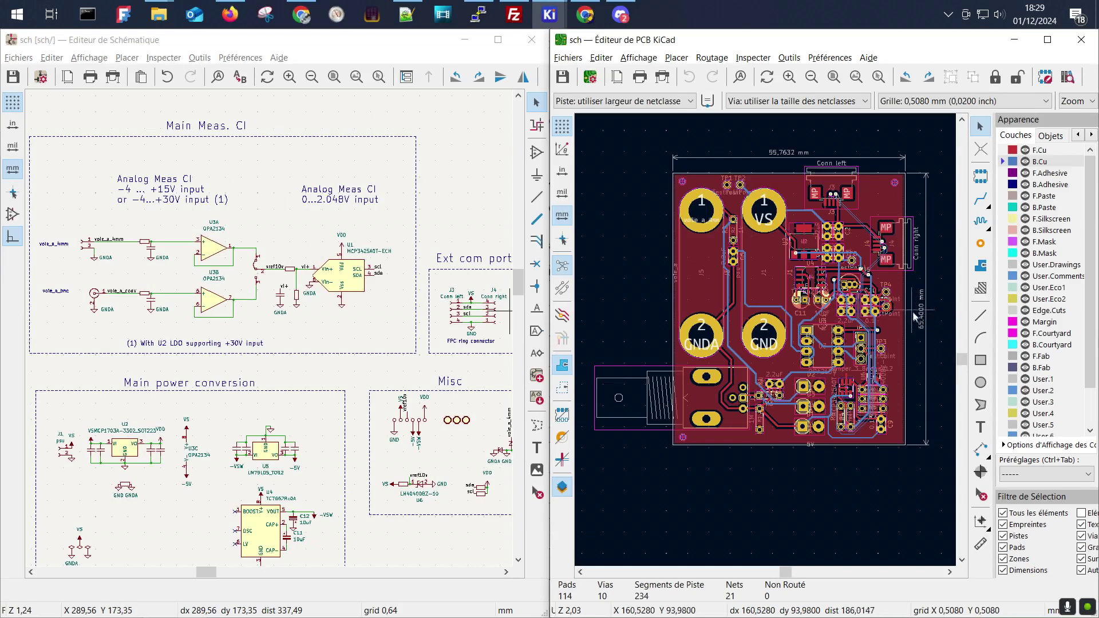
key(alt+3)
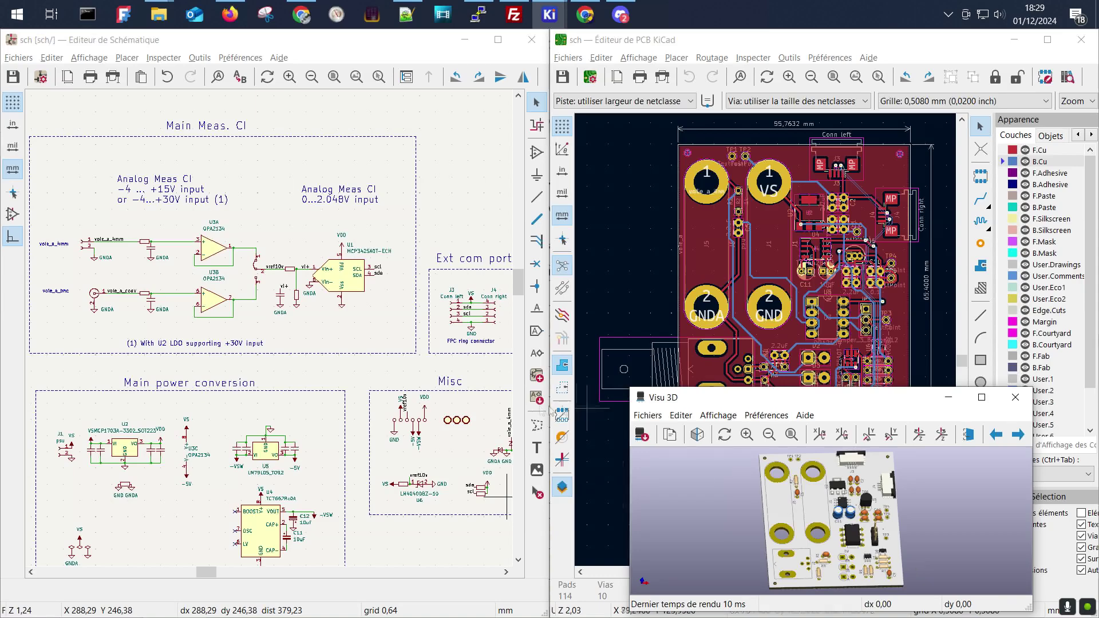
Inspect the header carrying VS, vref10v, -5V, -VSW and VDD in the schematic's Misc block.
scroll(416, 489, down, 1)
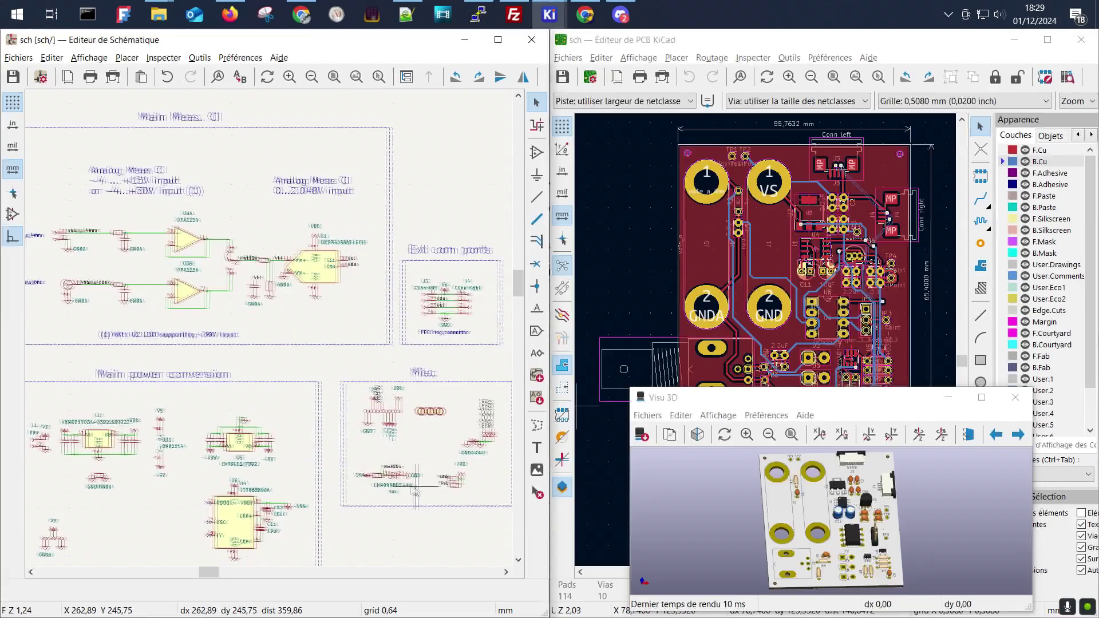
scroll(416, 490, up, 4)
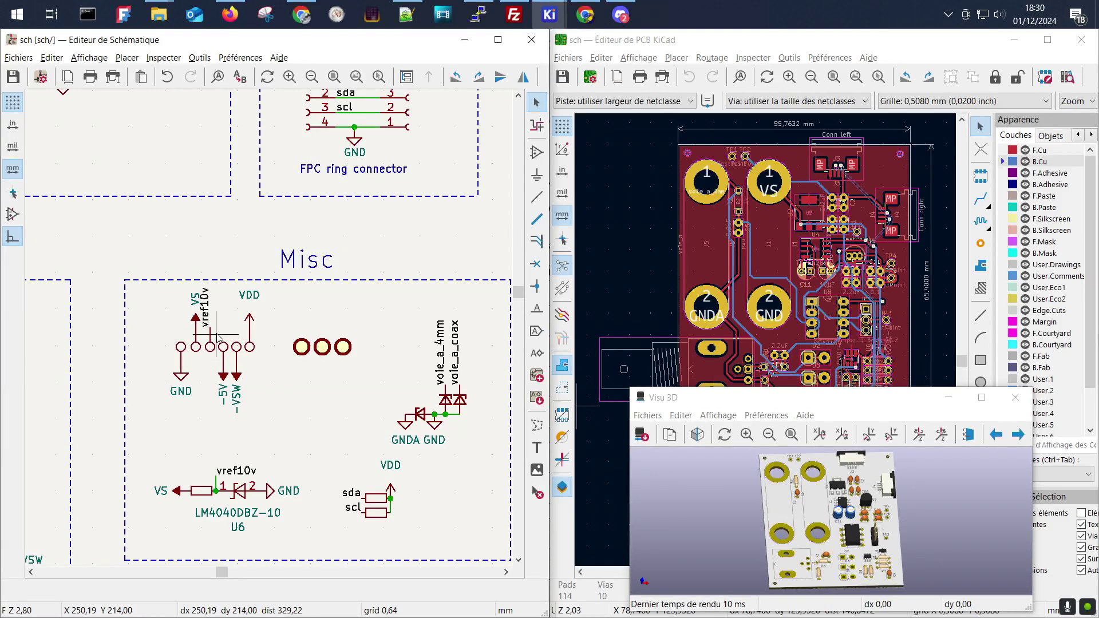
scroll(217, 336, down, 3)
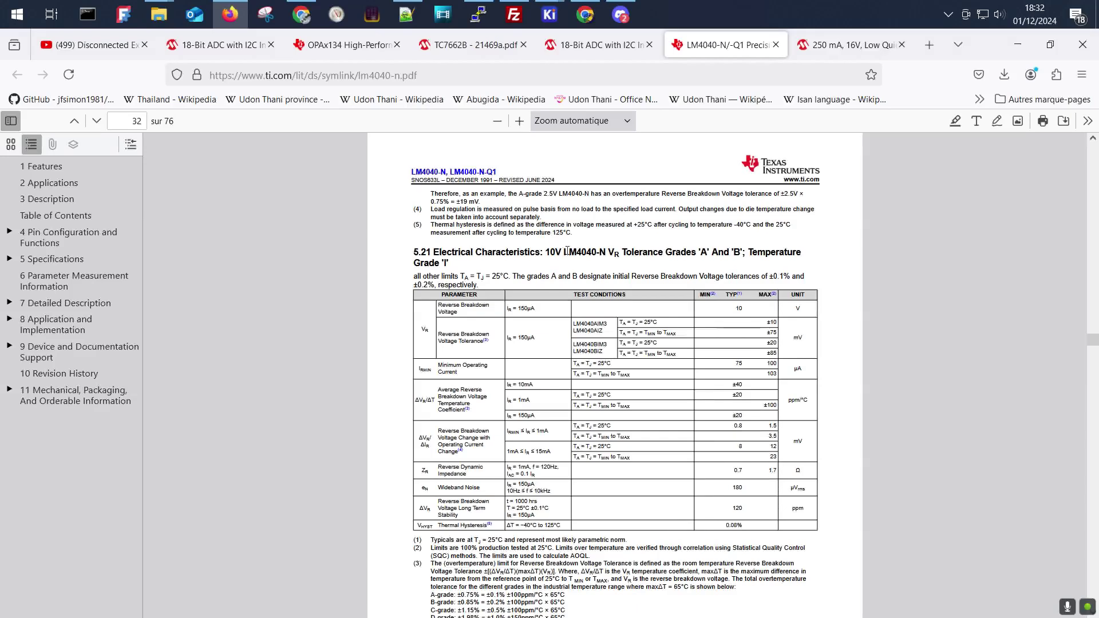
Highlight the LM4040-N tolerance heading and the grade A tolerance text in section 5.21 of the voltage reference datasheet.
drag(567, 252, 614, 258)
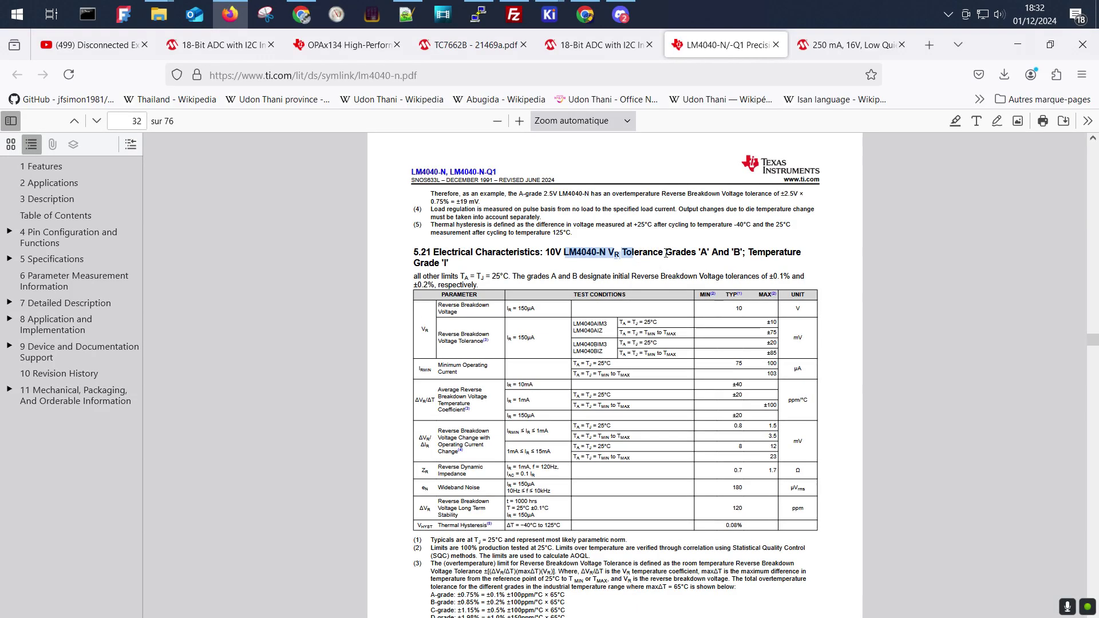
click(667, 253)
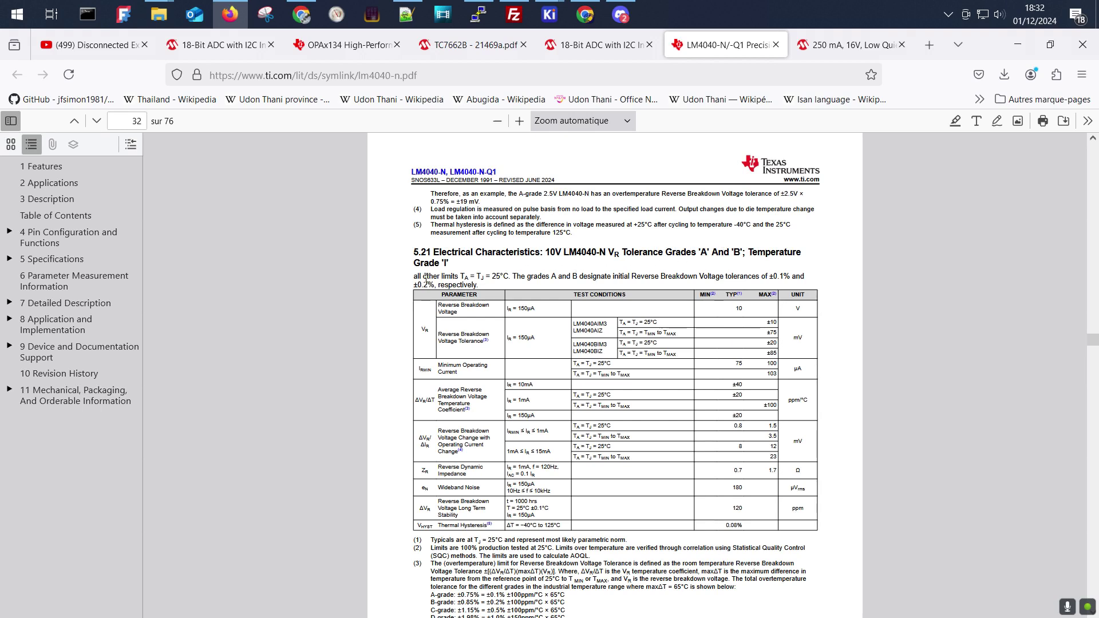
drag(770, 278, 787, 277)
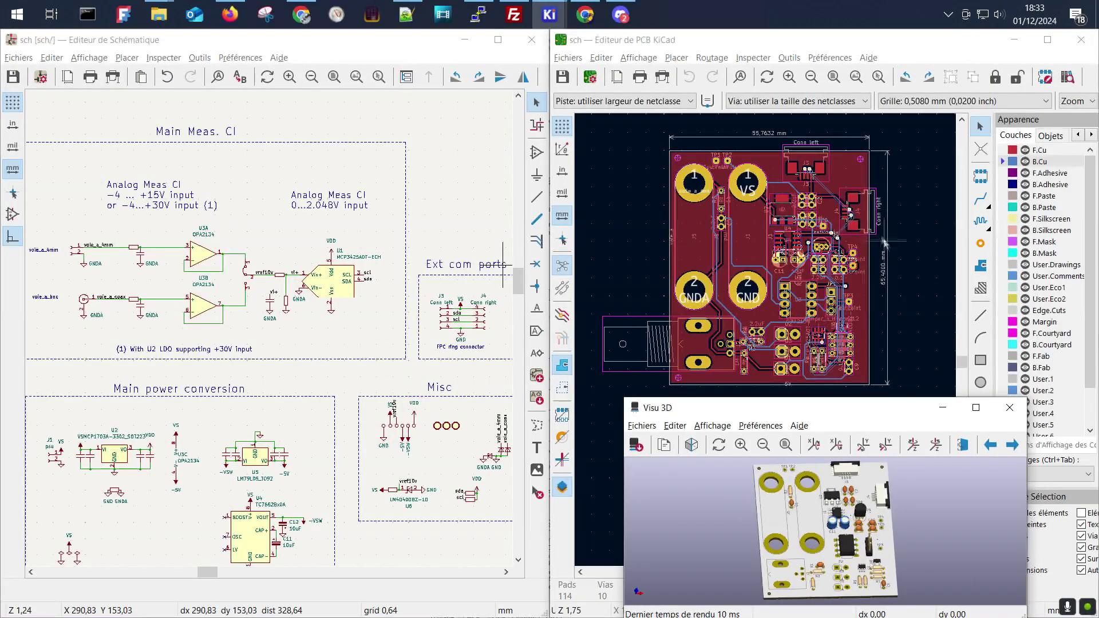
Rotate the board model in the 3D viewer to look at its components from a slightly different angle.
drag(887, 561, 841, 506)
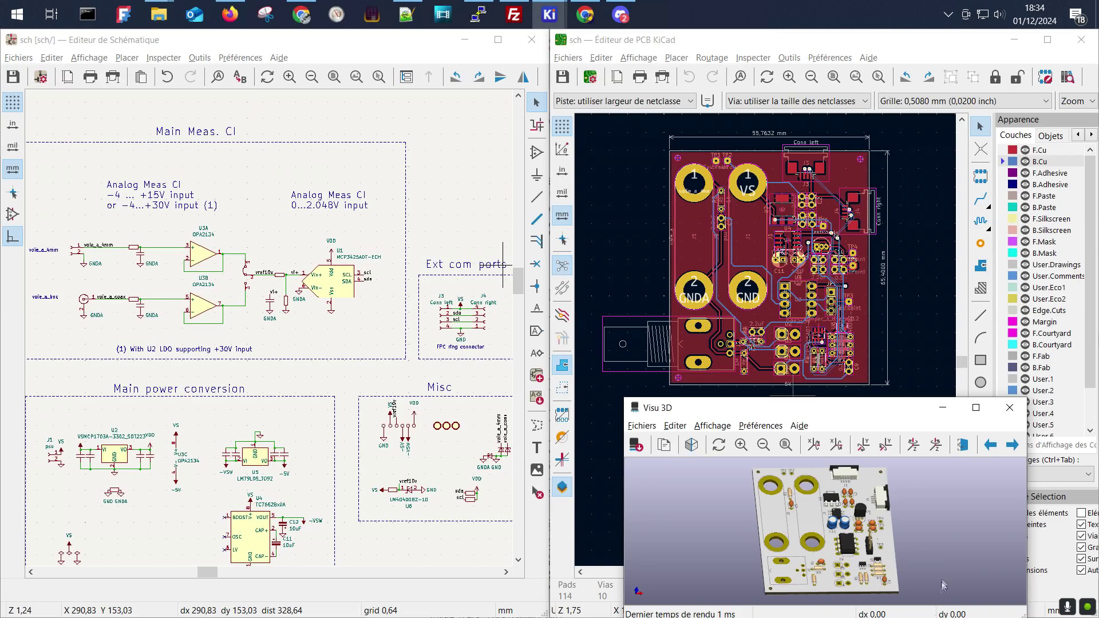
drag(877, 408, 871, 403)
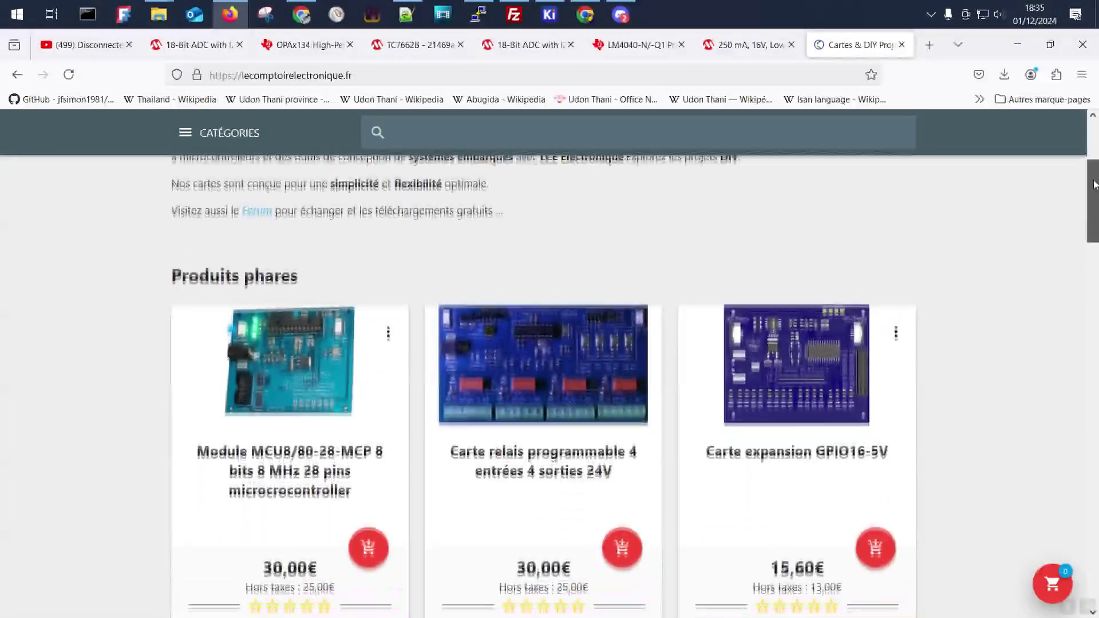
Browse the featured products and accessory boards on the lecomptoirelectronique.fr home page in the browser, then return to its beginning.
drag(1095, 184, 1097, 334)
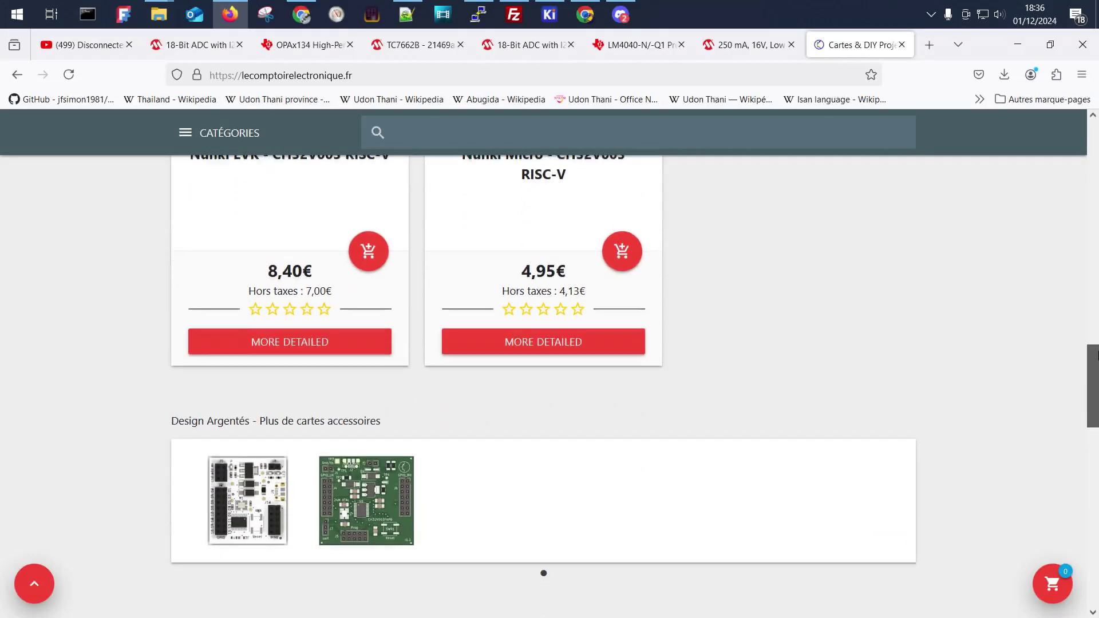
drag(1098, 355, 1046, 162)
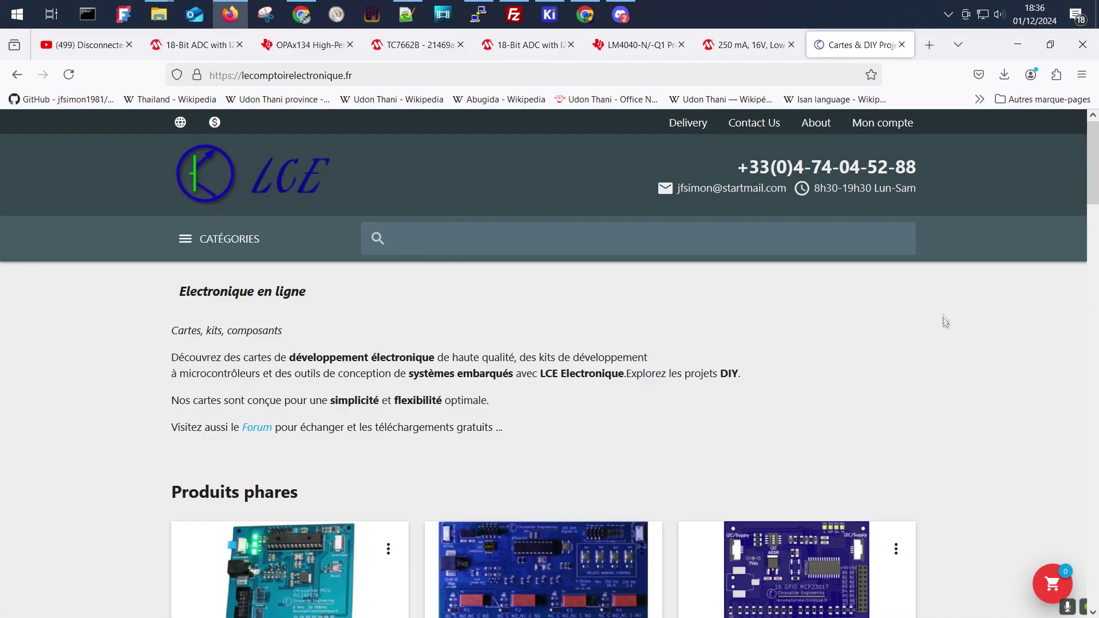